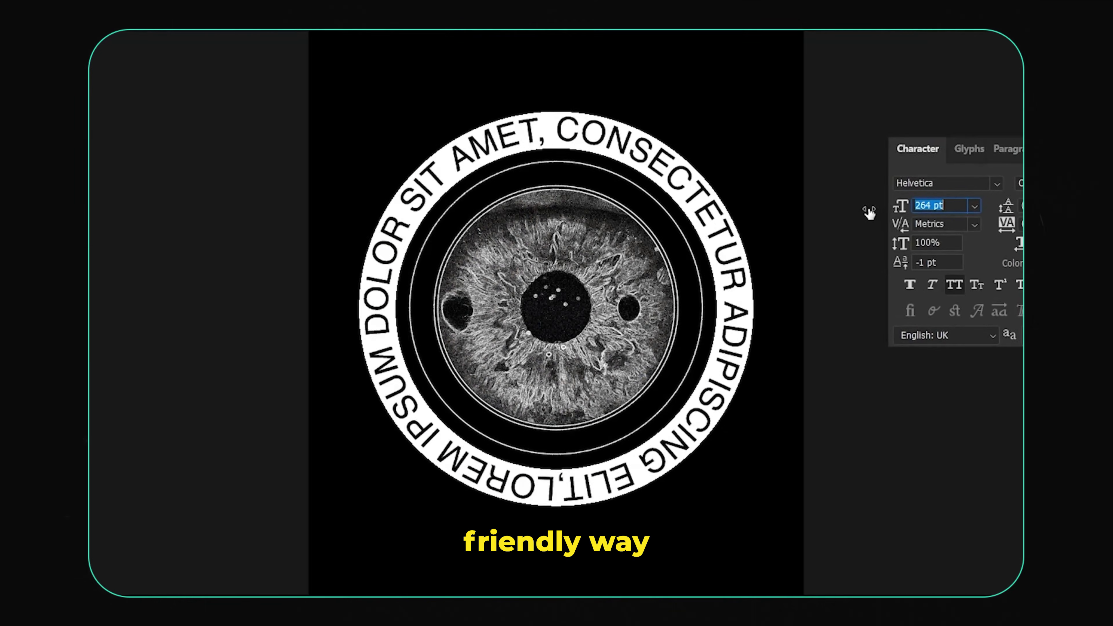
Drag the close-up eye photo from the web page into STREETWEAR DESIGN.psd
drag(869, 212, 802, 214)
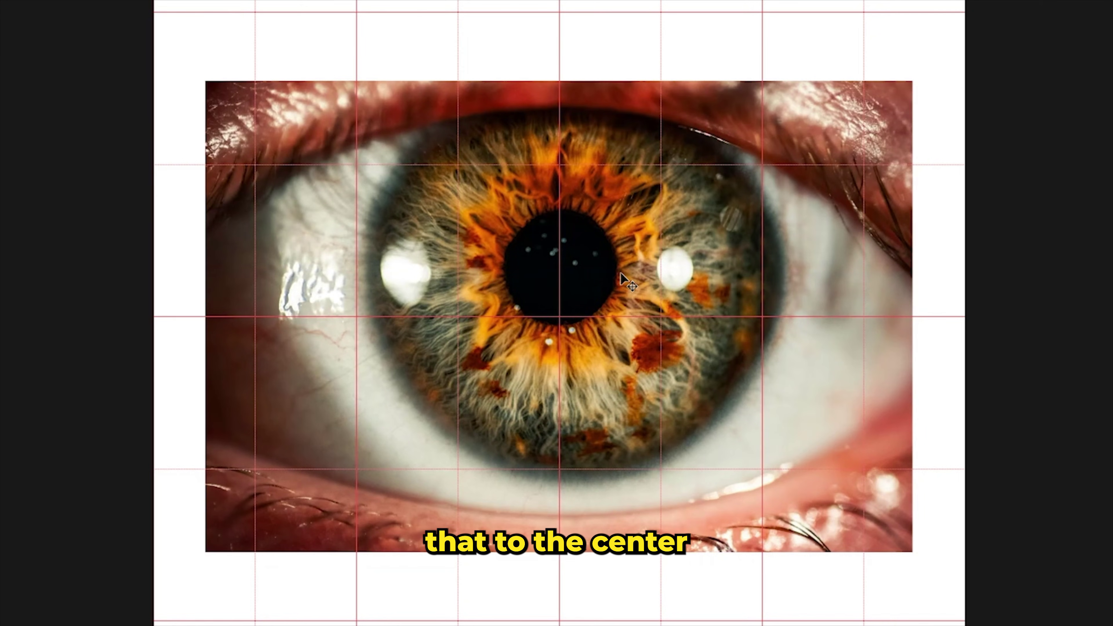
Move the Eye Image layer so the pupil sits on the guide crossing
drag(478, 334, 478, 347)
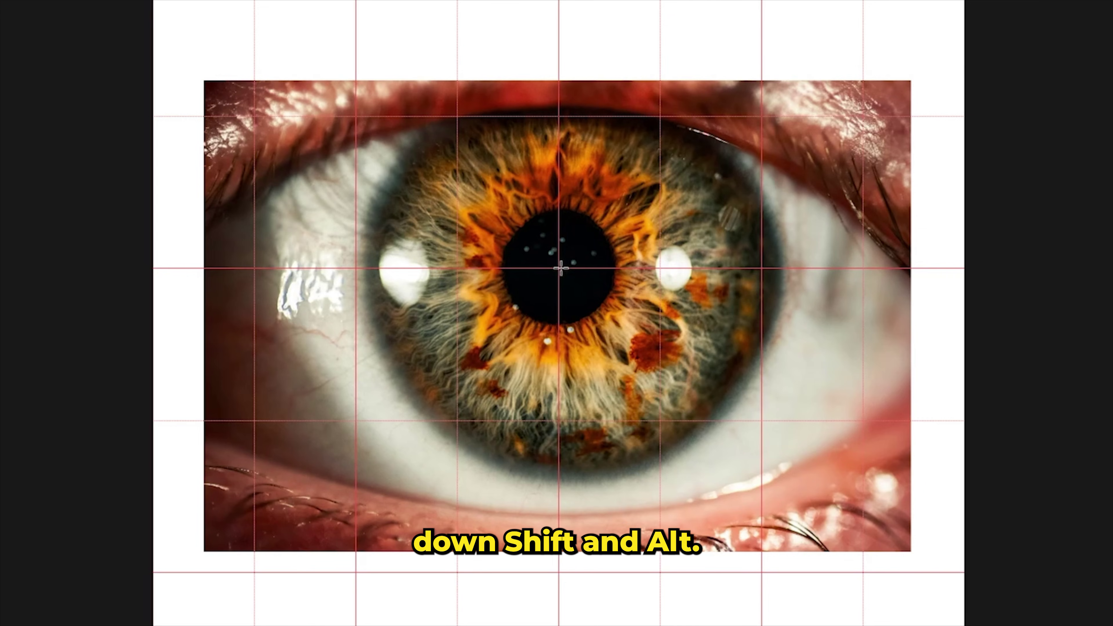
Draw a circular selection from the pupil, enlarged to cover the whole iris, for the mask
drag(453, 345, 604, 271)
drag(761, 168, 897, 95)
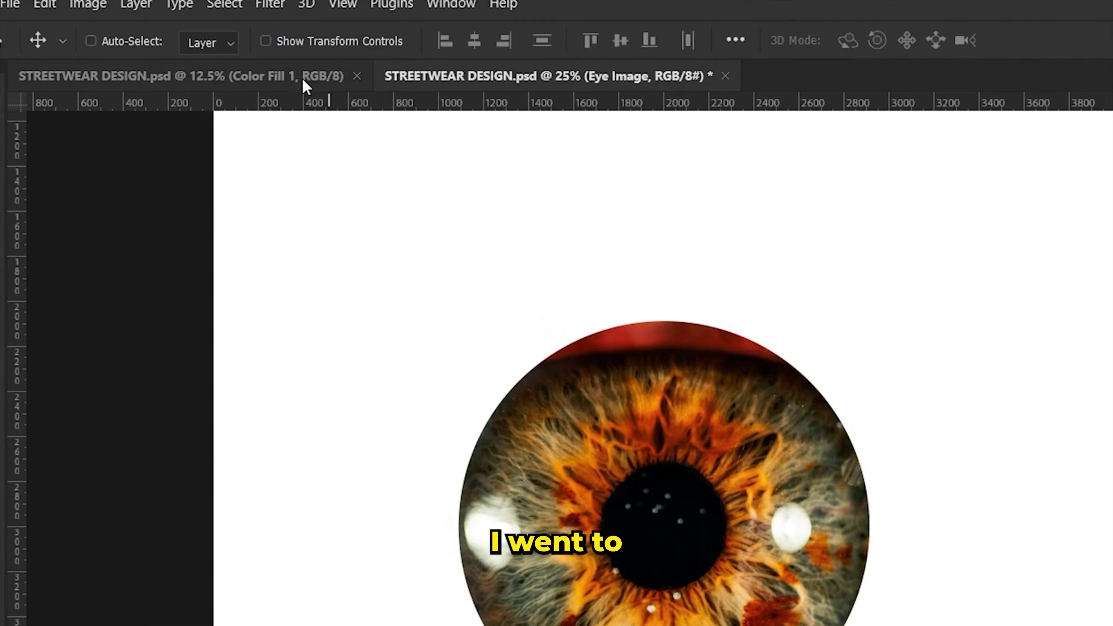
Apply Find Edges to the iris, then invert it
click(186, 7)
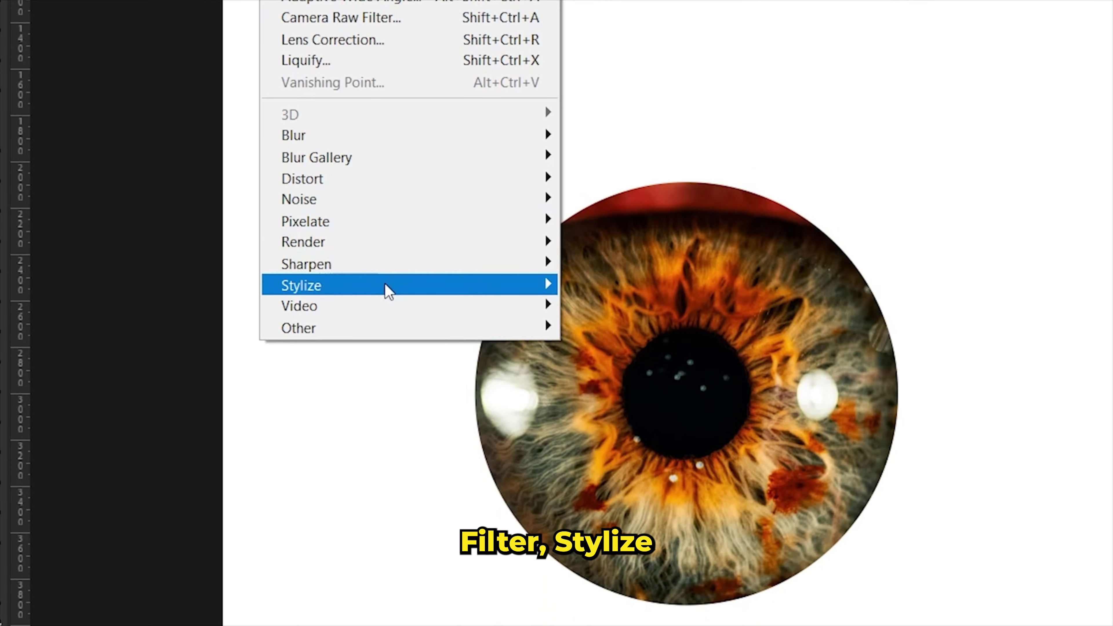
mouse_move(472, 448)
click(633, 323)
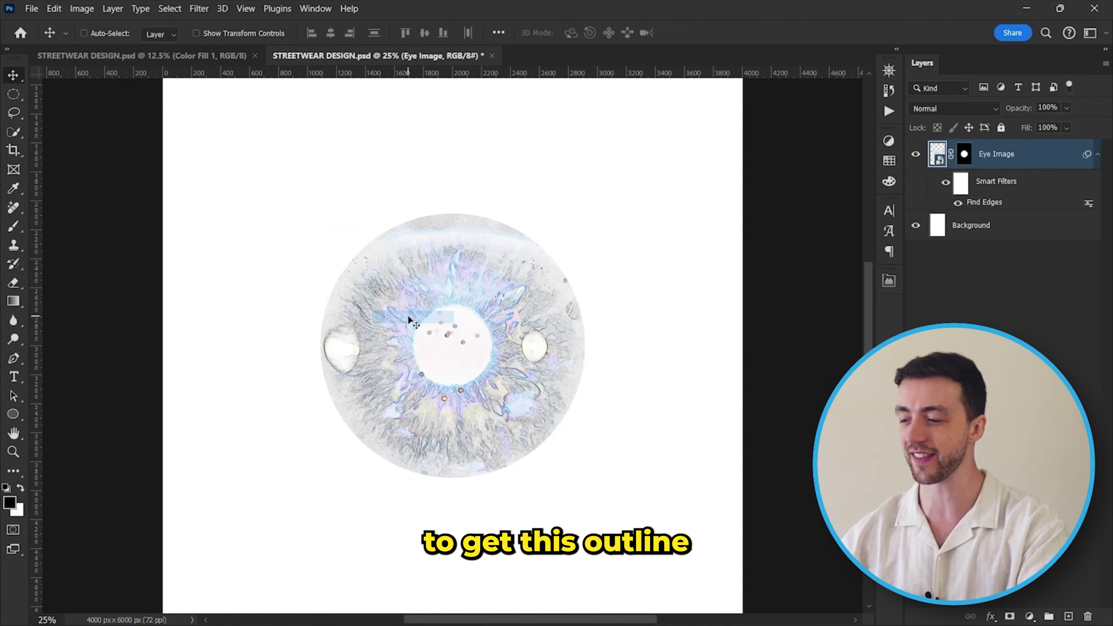
scroll(410, 320, up, 3)
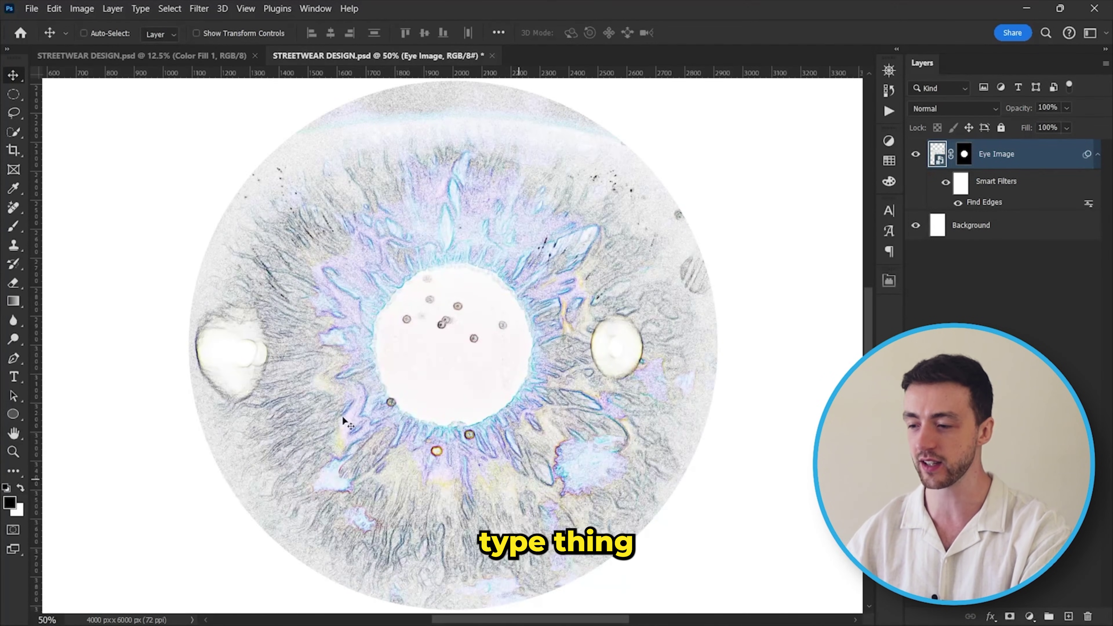
click(82, 8)
mouse_move(115, 36)
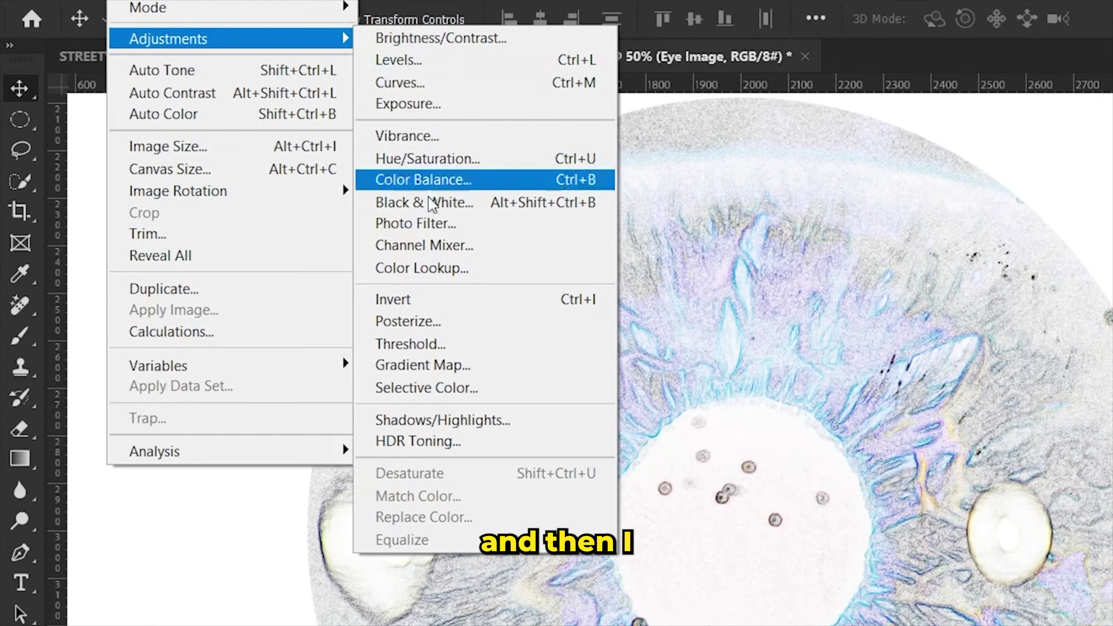
click(257, 178)
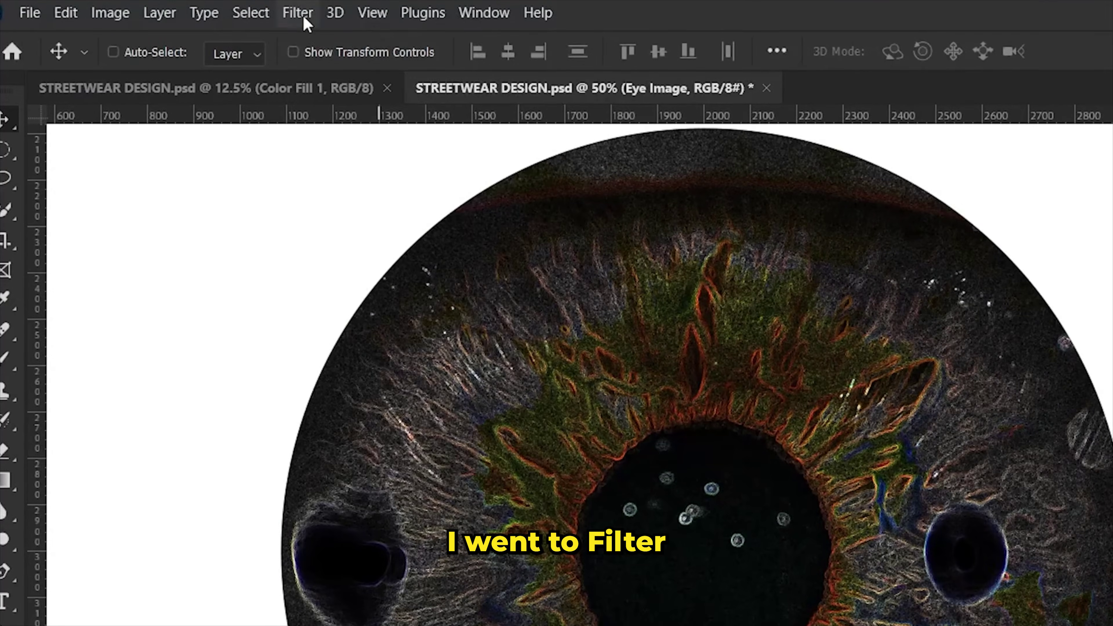
Add about 8% noise to the iris
click(198, 8)
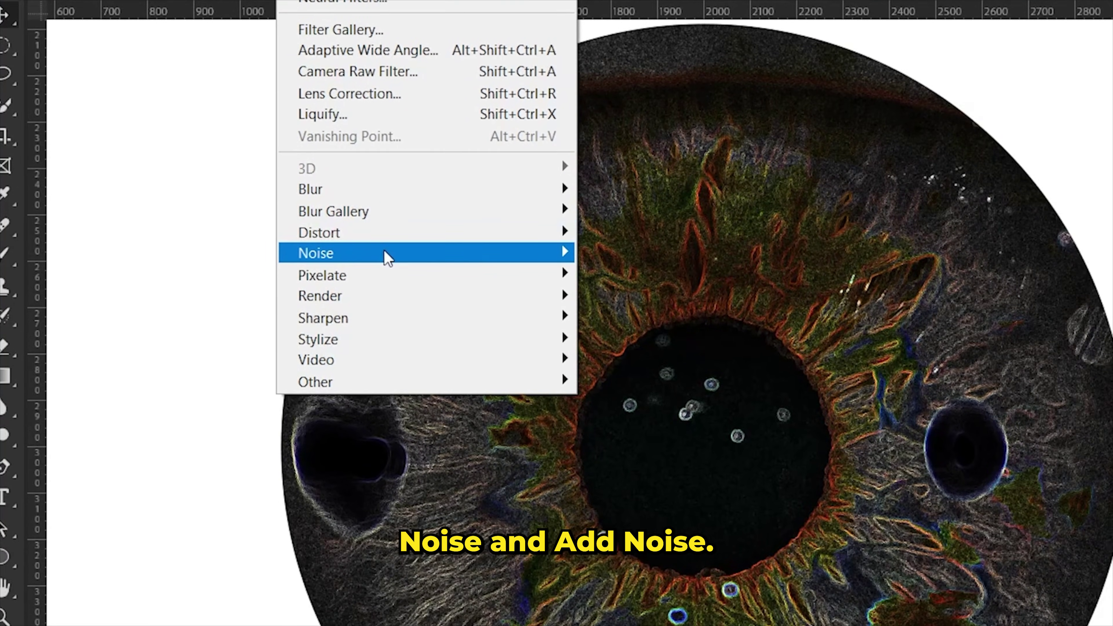
mouse_move(548, 285)
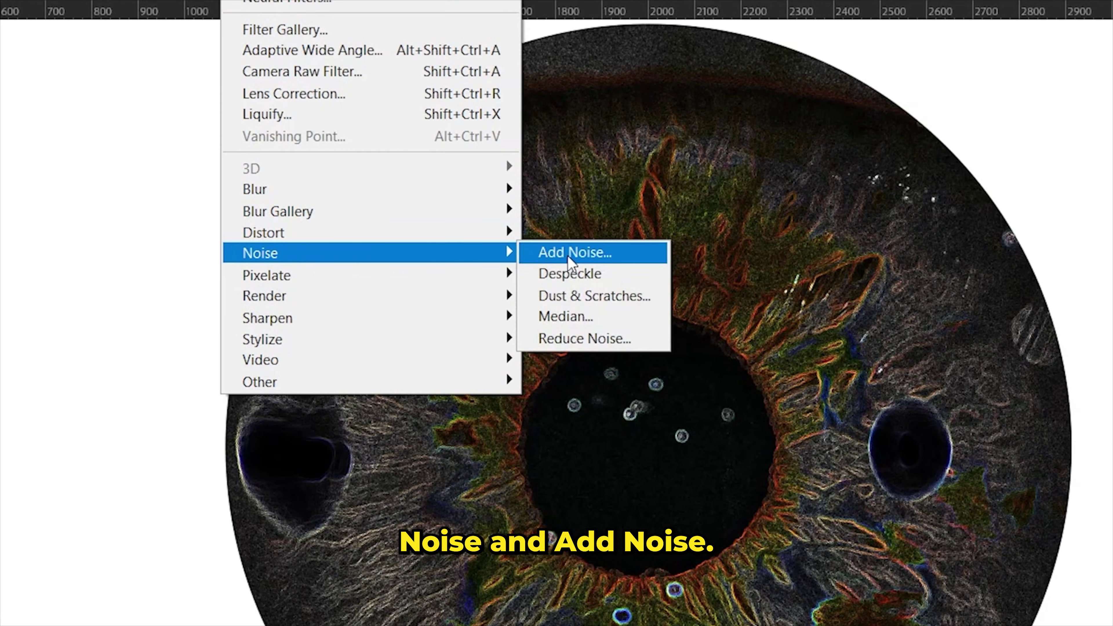
click(648, 286)
drag(556, 348, 567, 347)
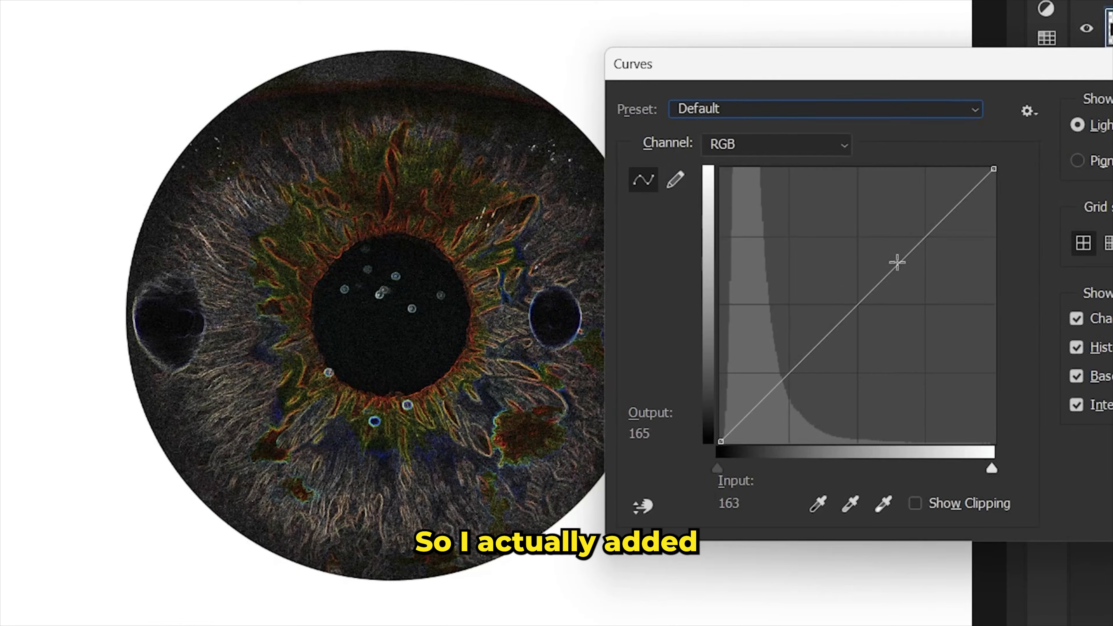
Lift the midtones with Curves, then apply Threshold at about 24
drag(927, 231, 909, 219)
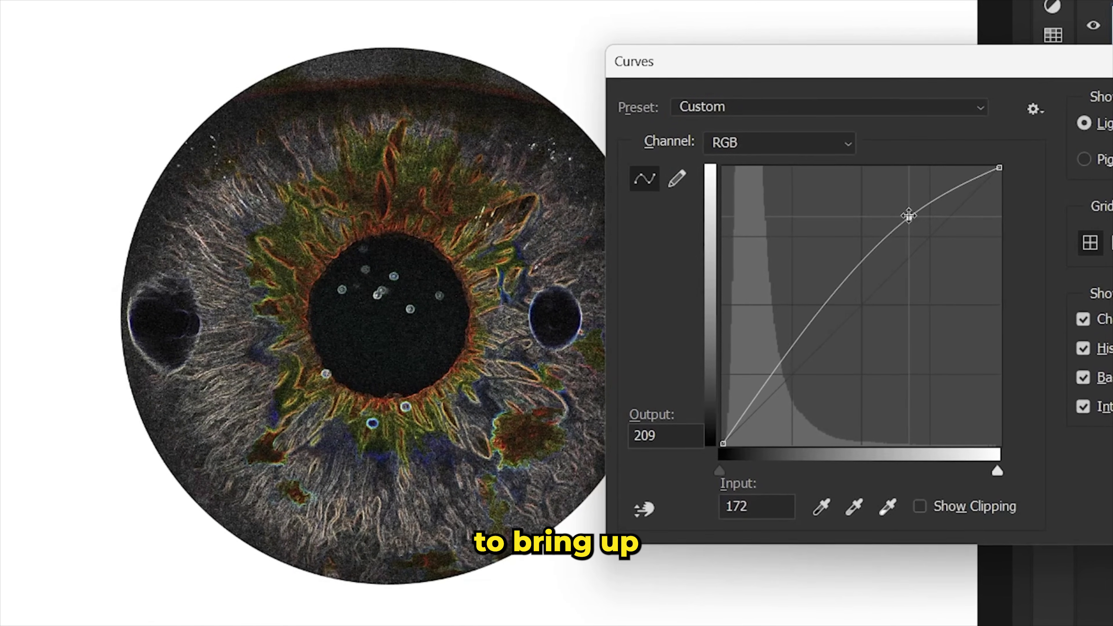
drag(783, 354, 797, 369)
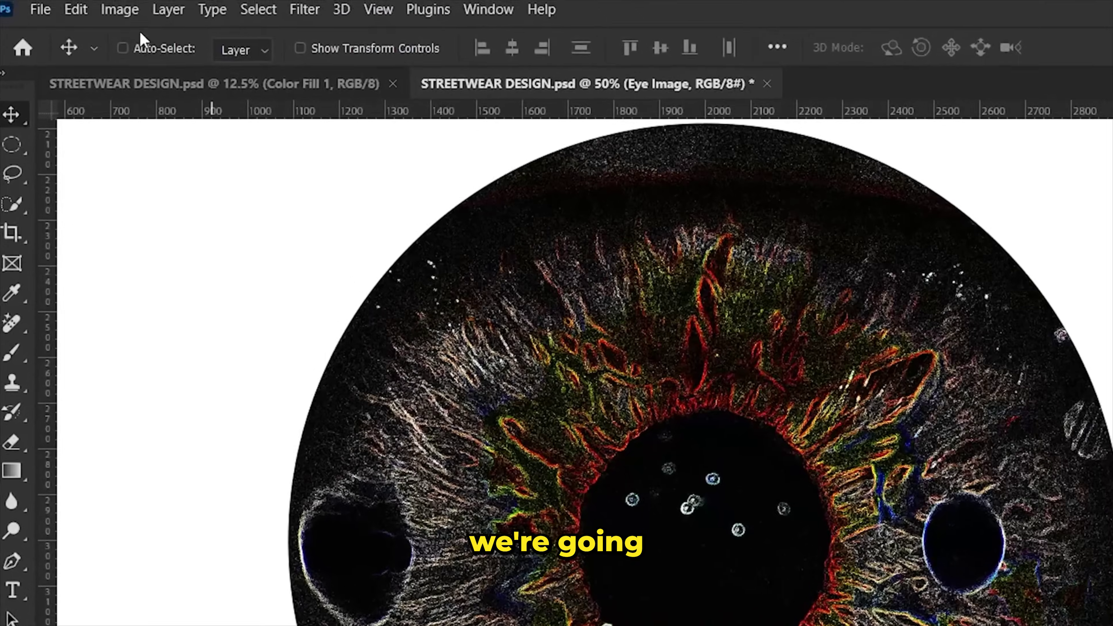
click(119, 7)
mouse_move(147, 55)
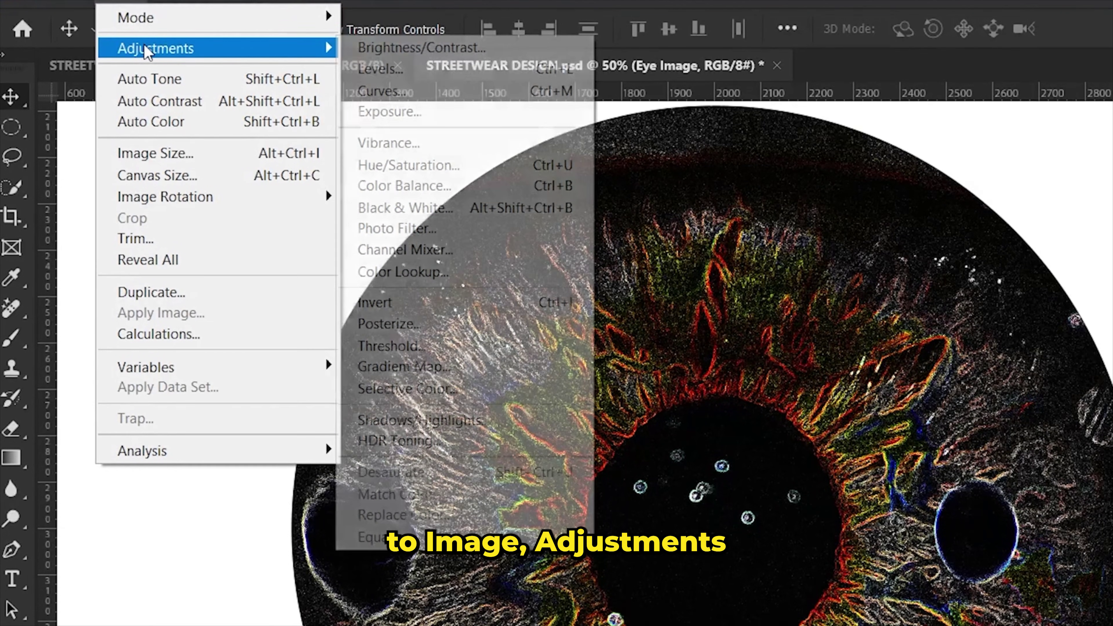
click(438, 302)
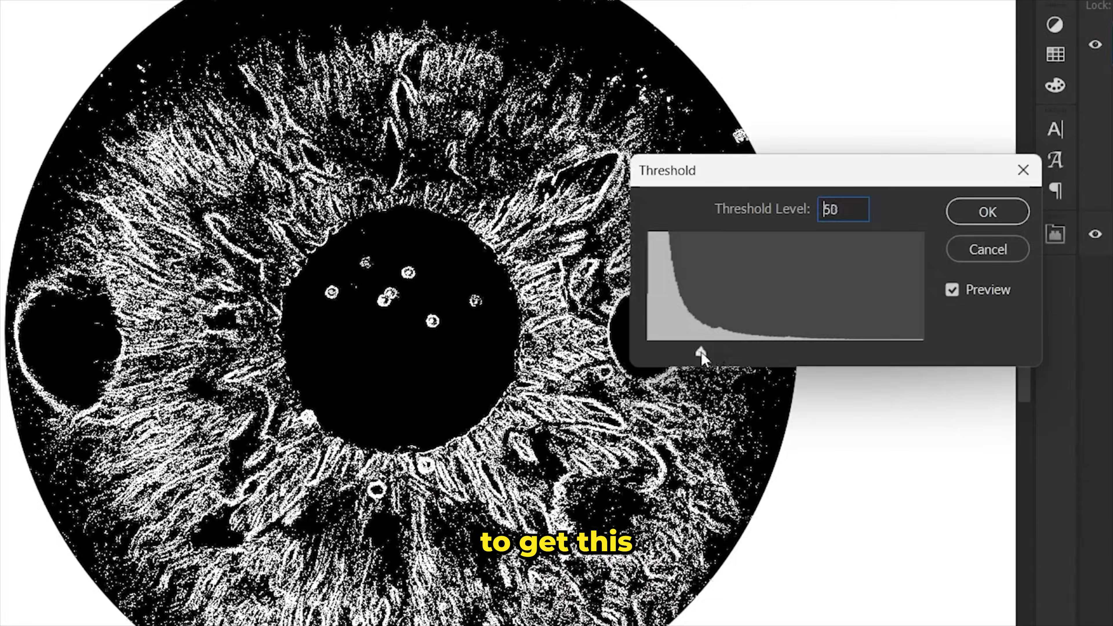
drag(701, 355, 673, 358)
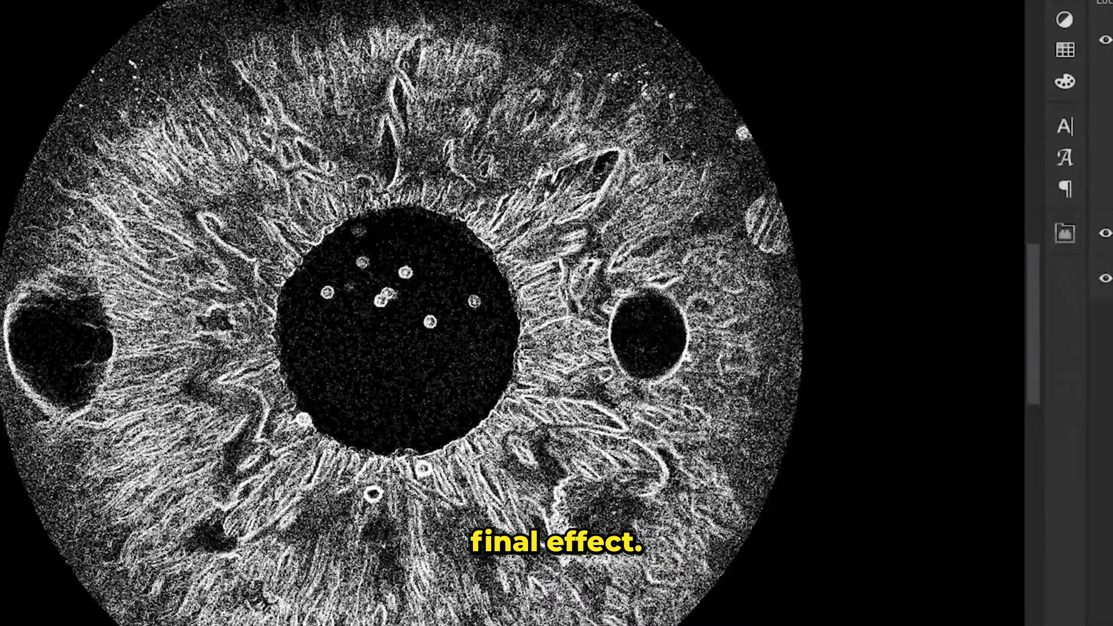
key(ctrl+minus)
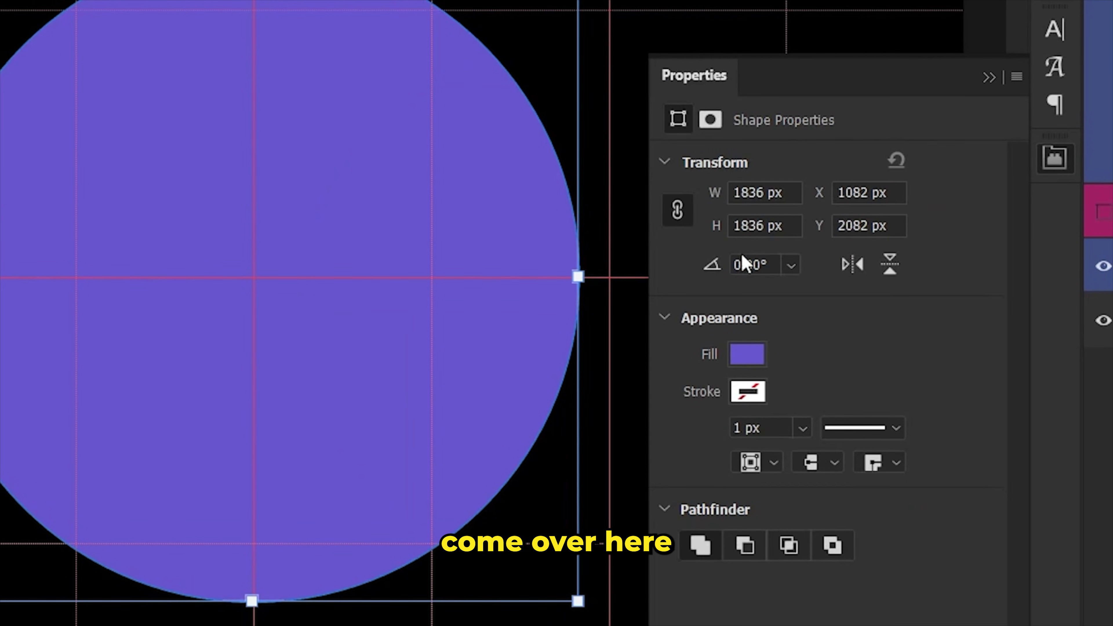
Set the 1836 px ellipse's fill to None and its stroke width to 9 px
click(748, 354)
click(699, 342)
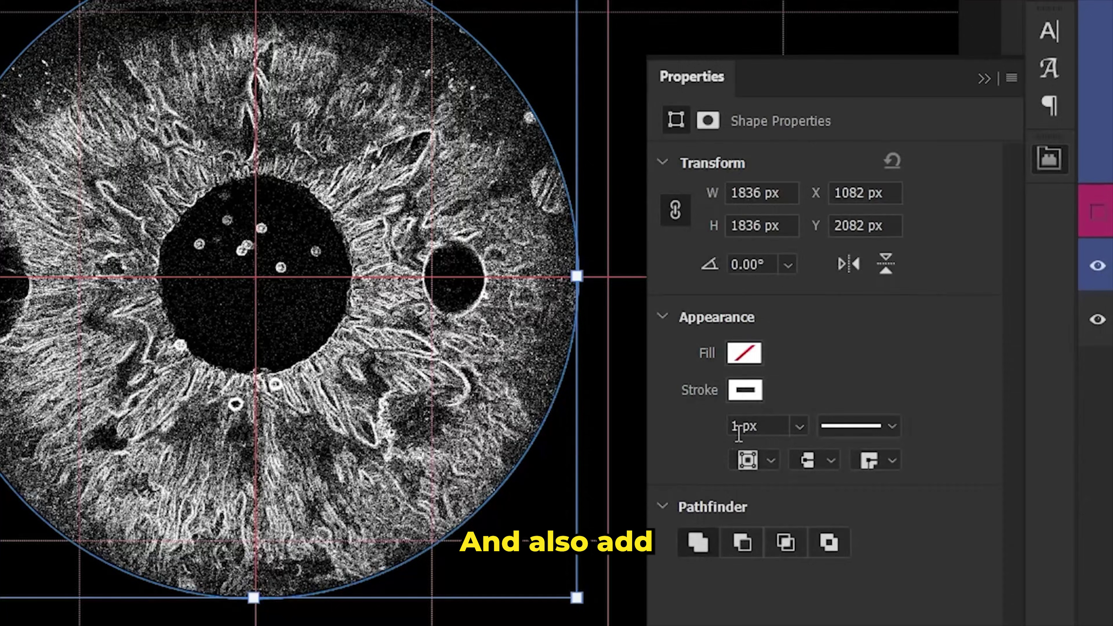
double_click(739, 428)
key(BackSpace)
text(9)
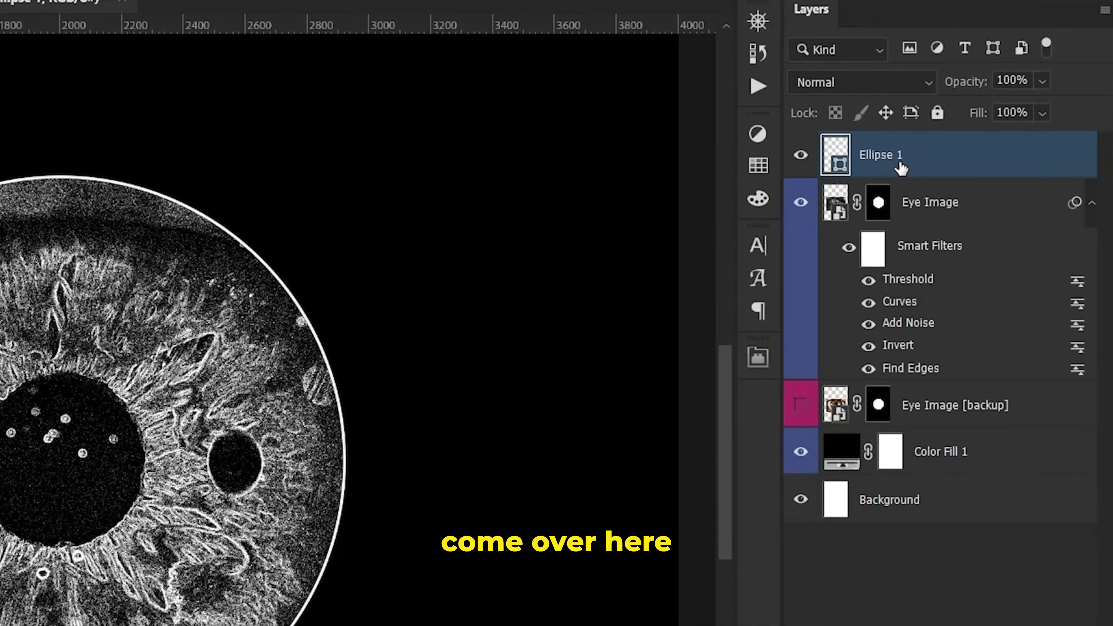
Duplicate the ring and scale the copies to 1926 px and 2355 px
right_click(976, 162)
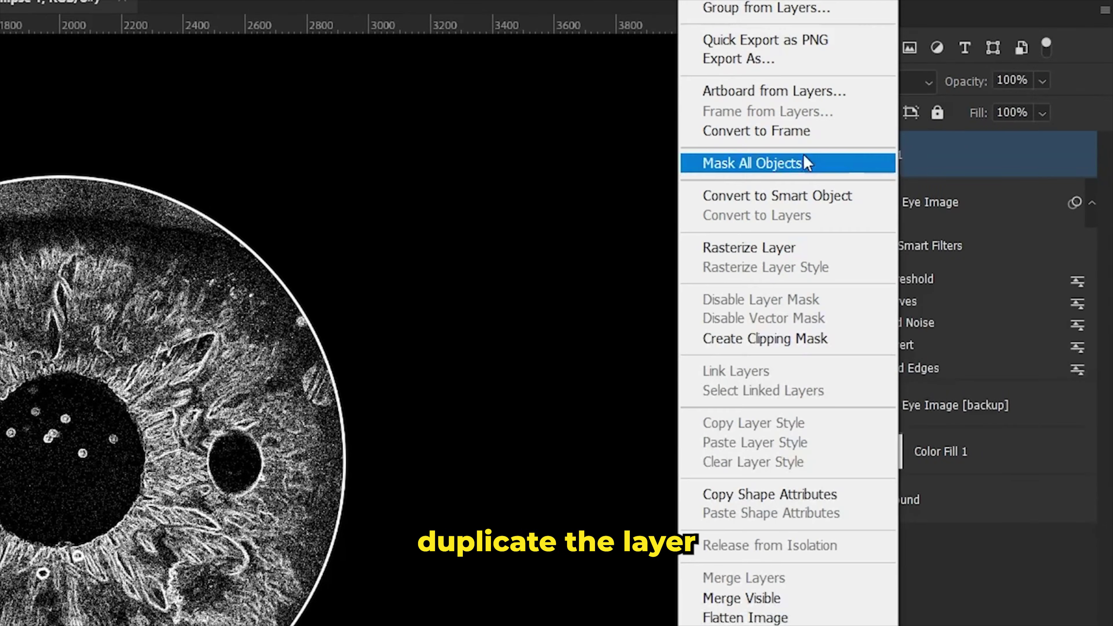
click(731, 57)
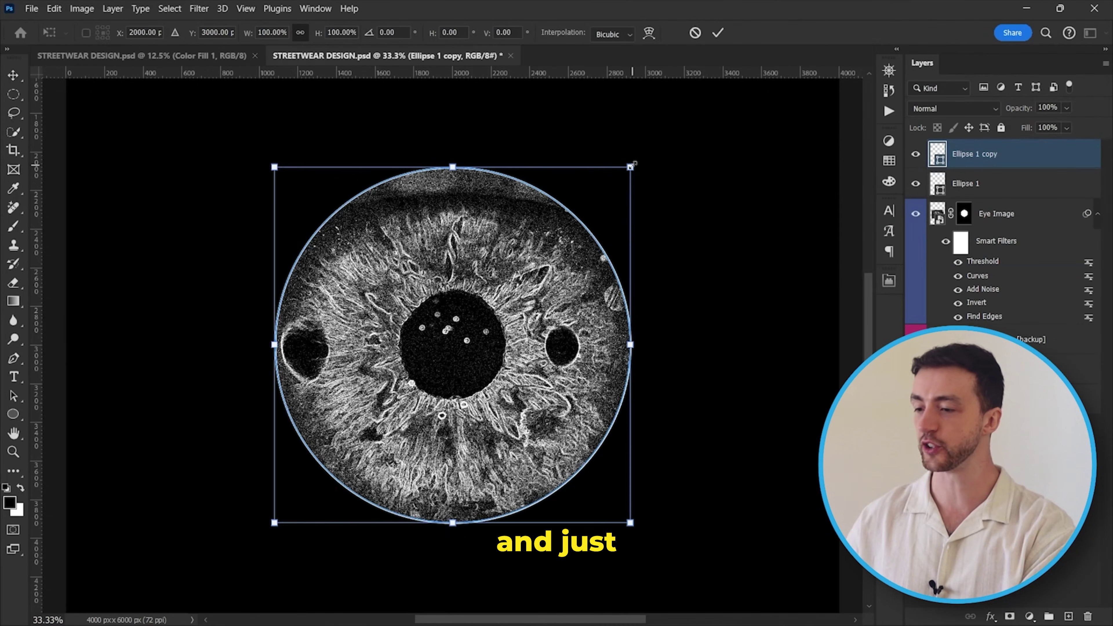
drag(631, 167, 642, 160)
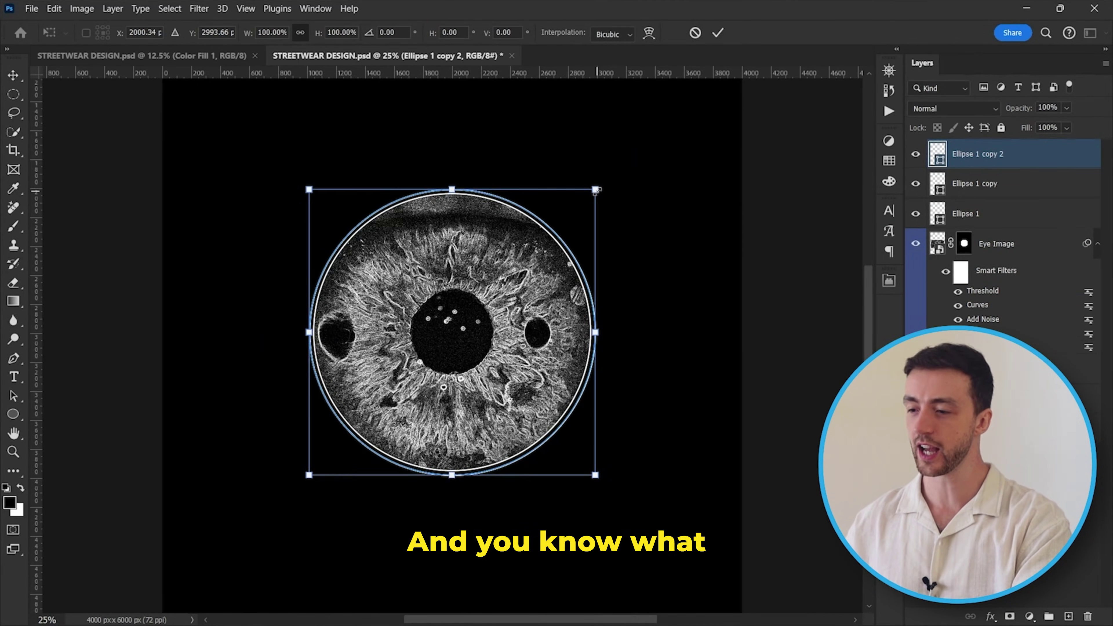
drag(601, 193, 642, 181)
key(Return)
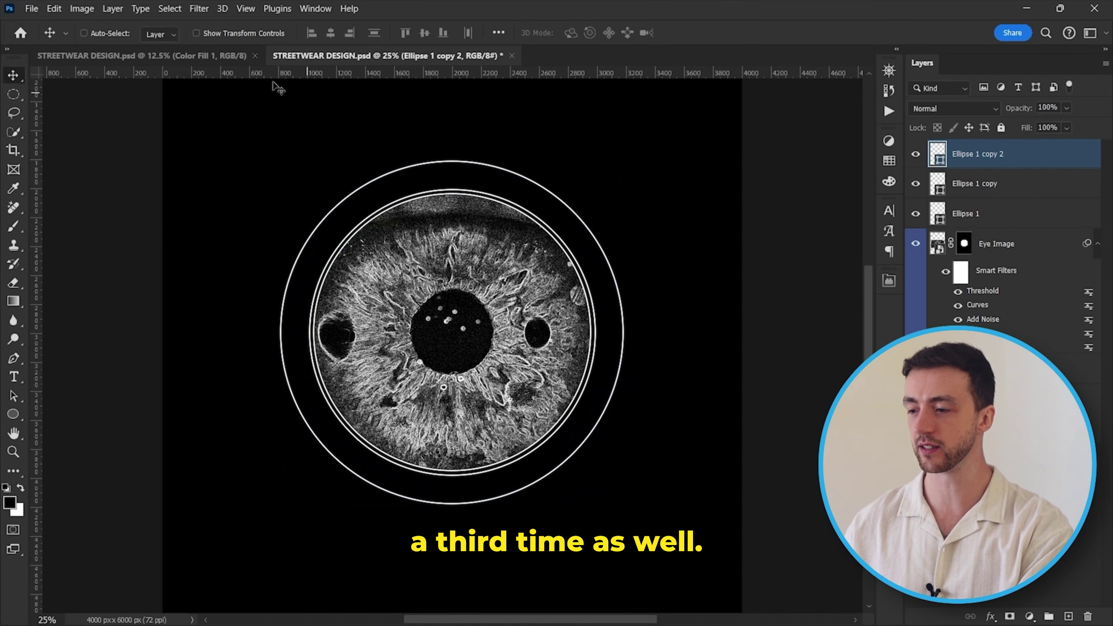
key(ctrl+plus)
key(ctrl+plus)
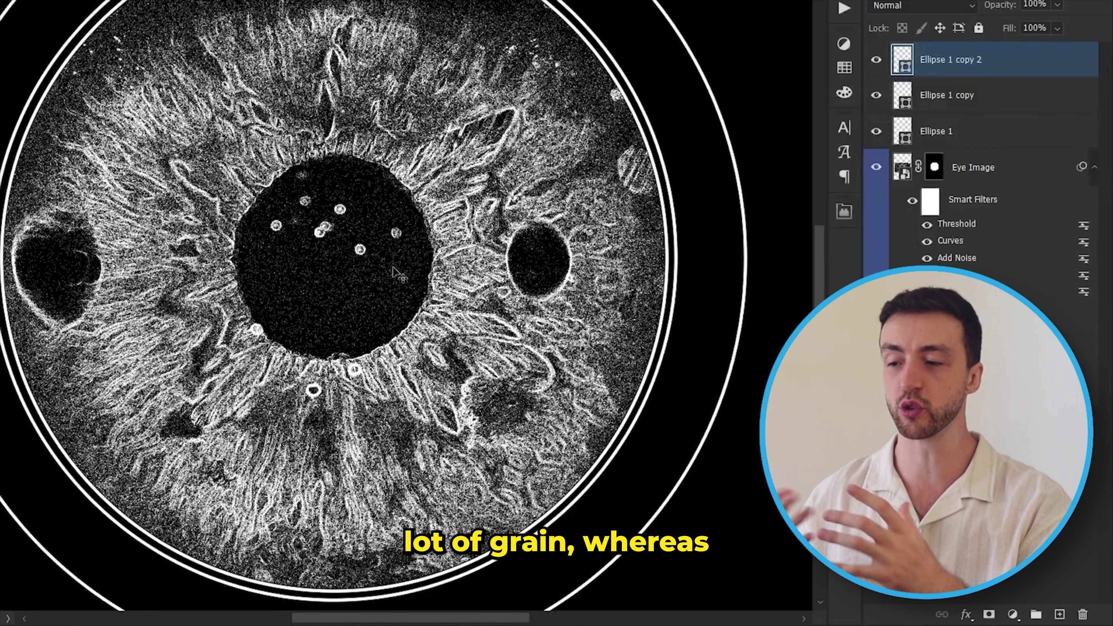
scroll(393, 268, right, 5)
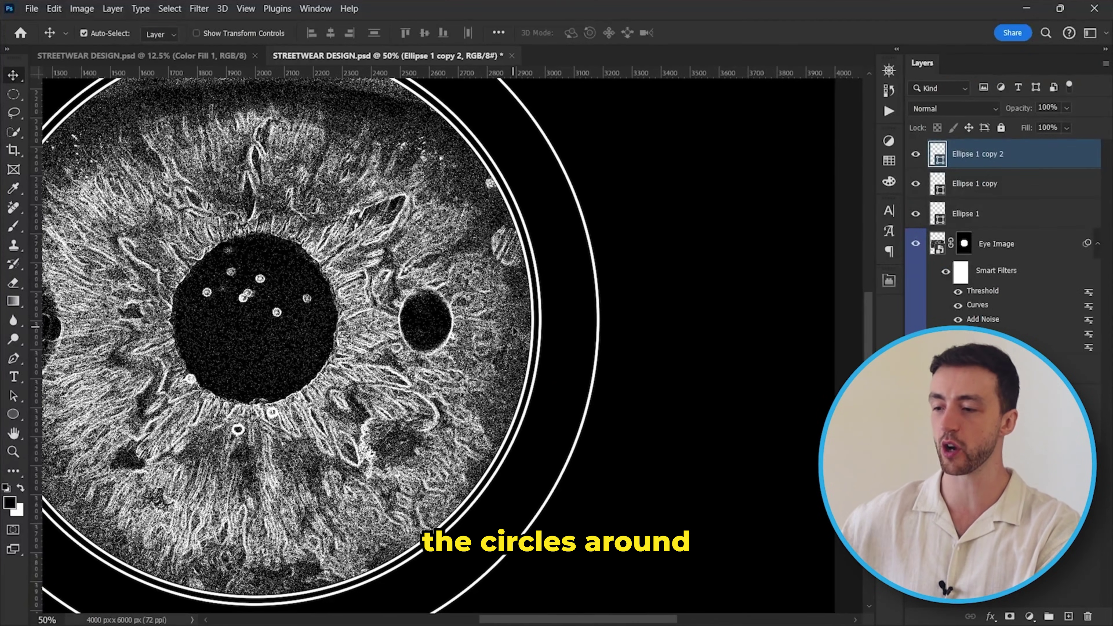
scroll(514, 331, up, 1)
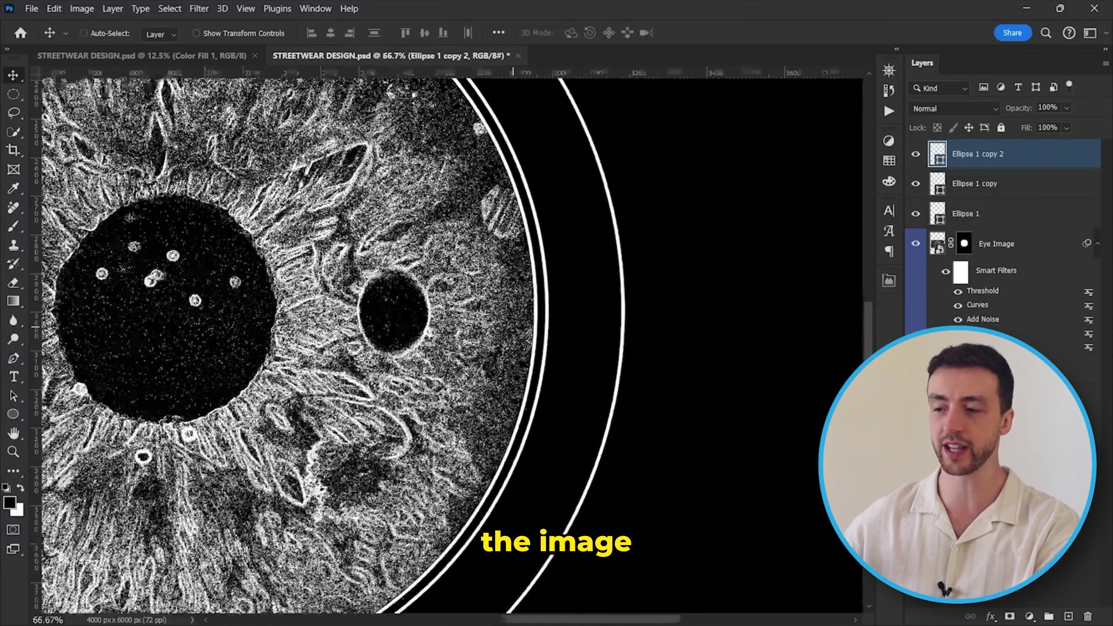
scroll(535, 324, right, 1)
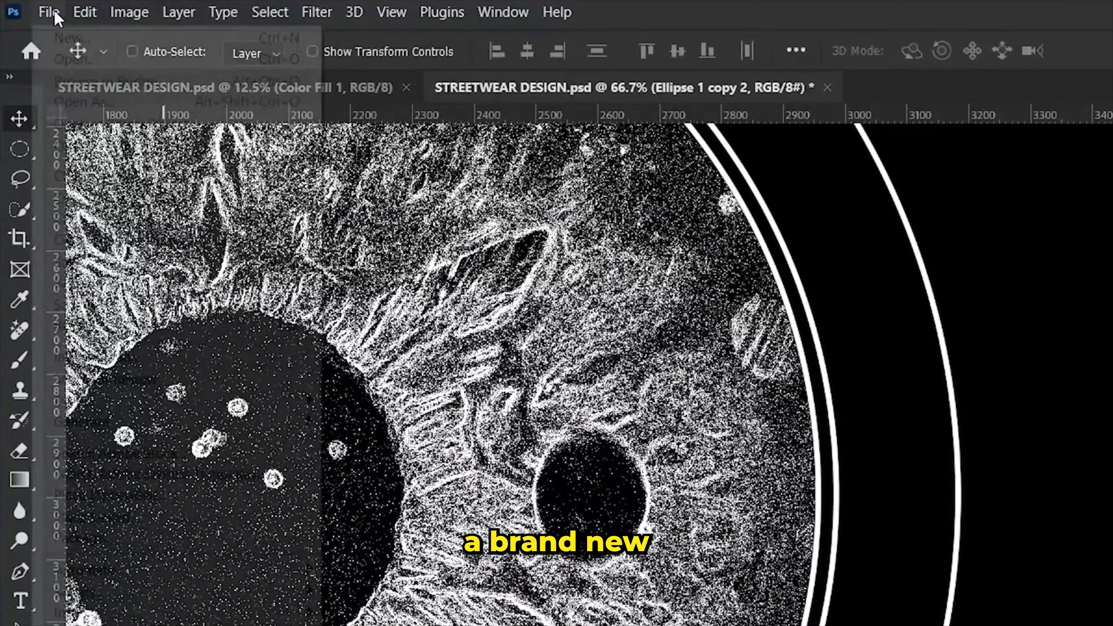
Commit the crop, save the texture as GRUNGE DISPLACEMENT MAP.psd, and return to STREETWEAR DESIGN
click(34, 8)
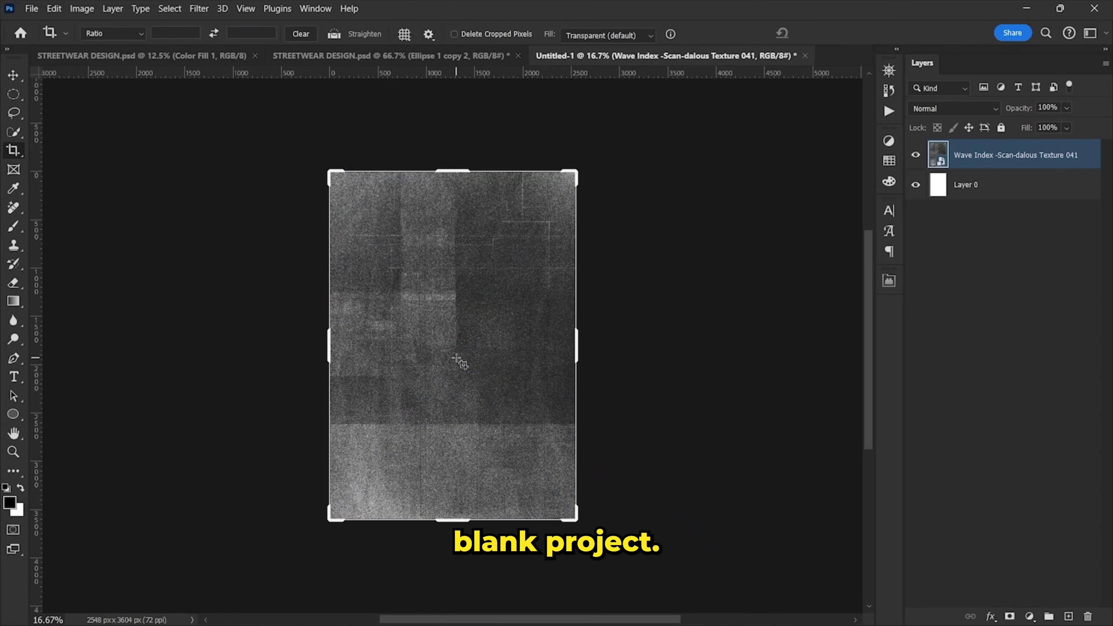
key(v)
click(32, 9)
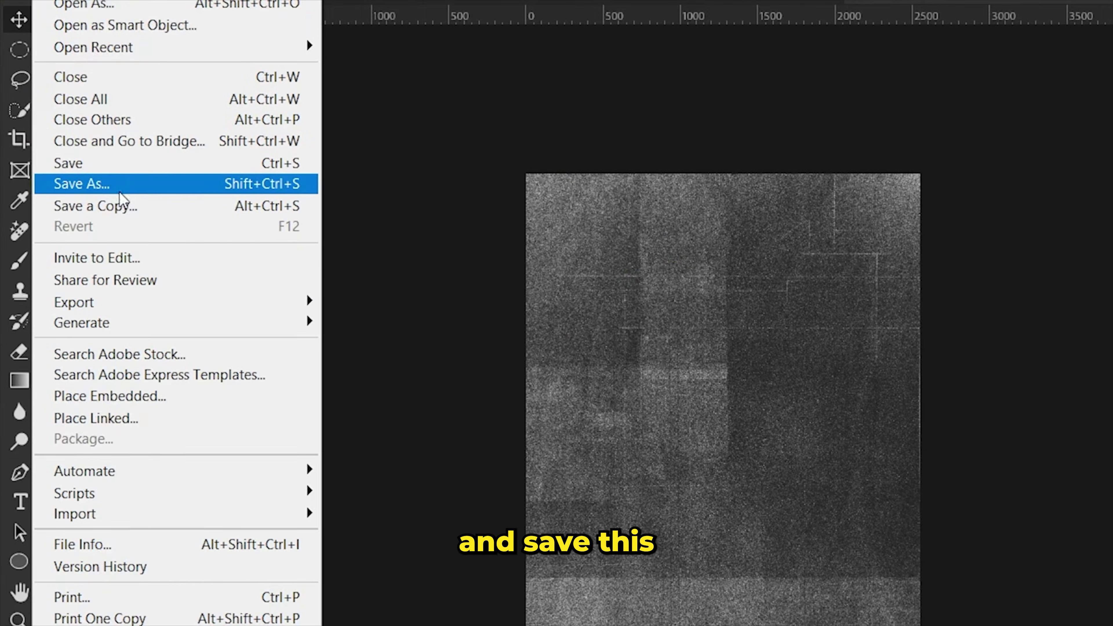
click(117, 190)
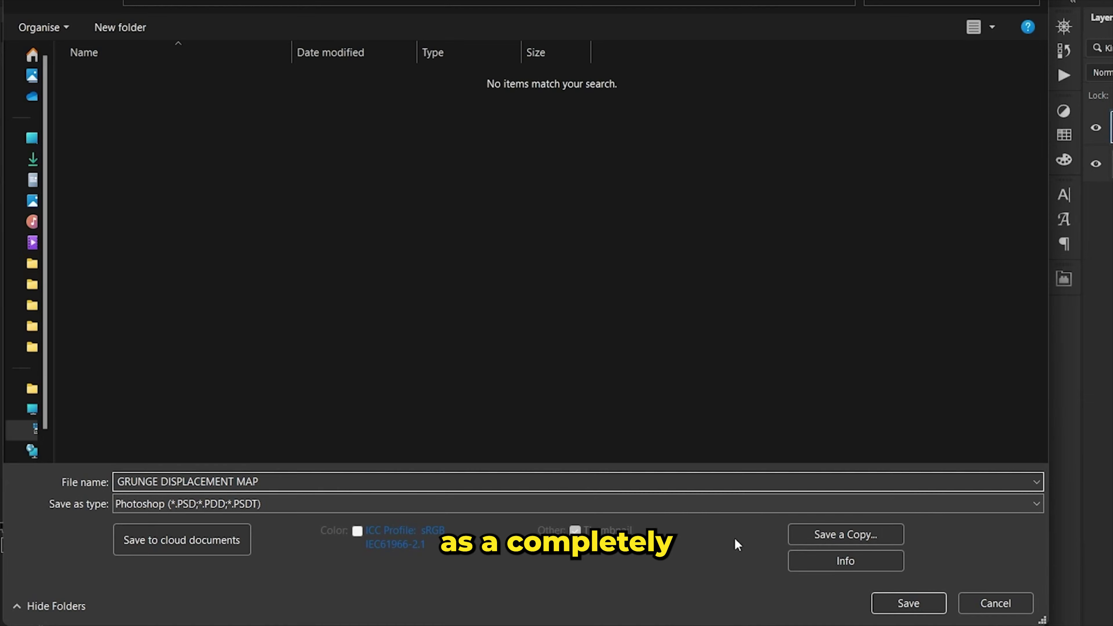
click(907, 603)
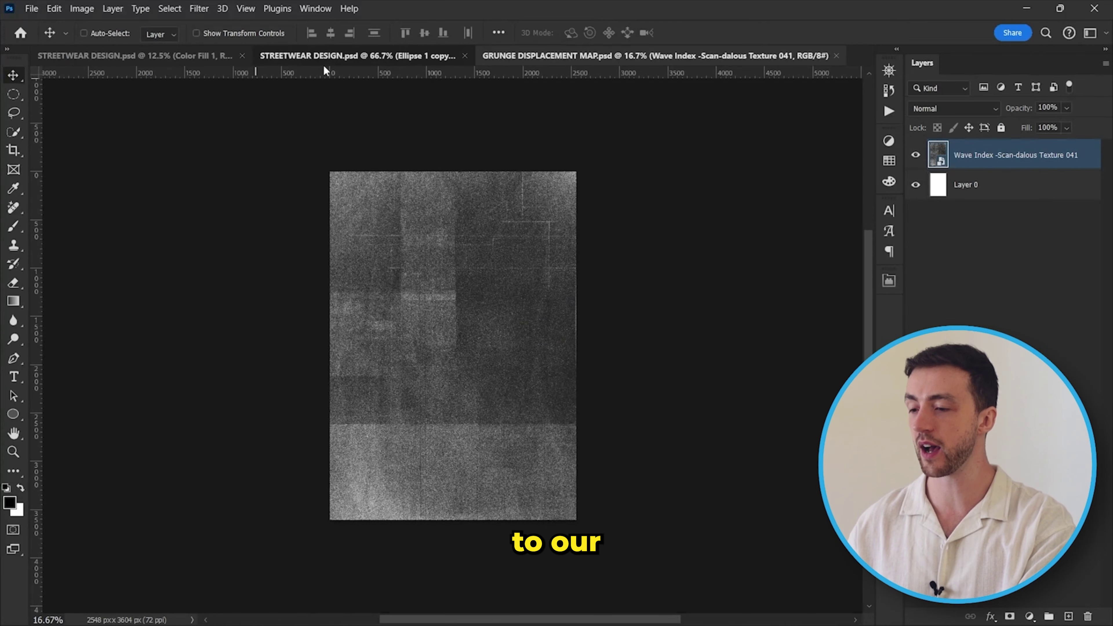
click(324, 64)
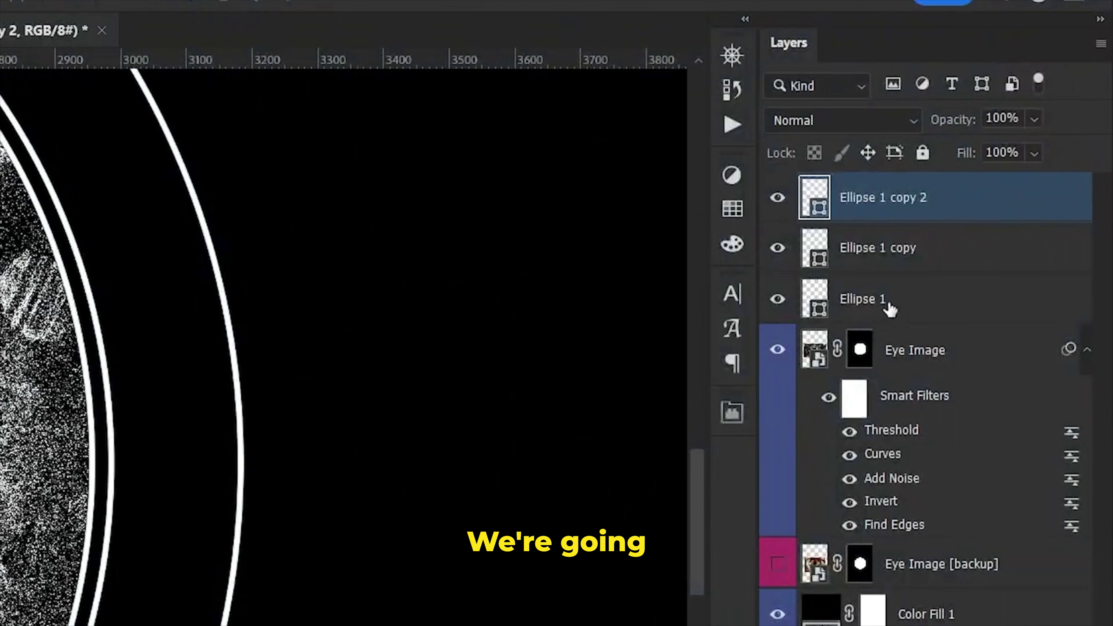
Convert the three Ellipse ring layers into a single smart object
shift+click(987, 216)
right_click(897, 304)
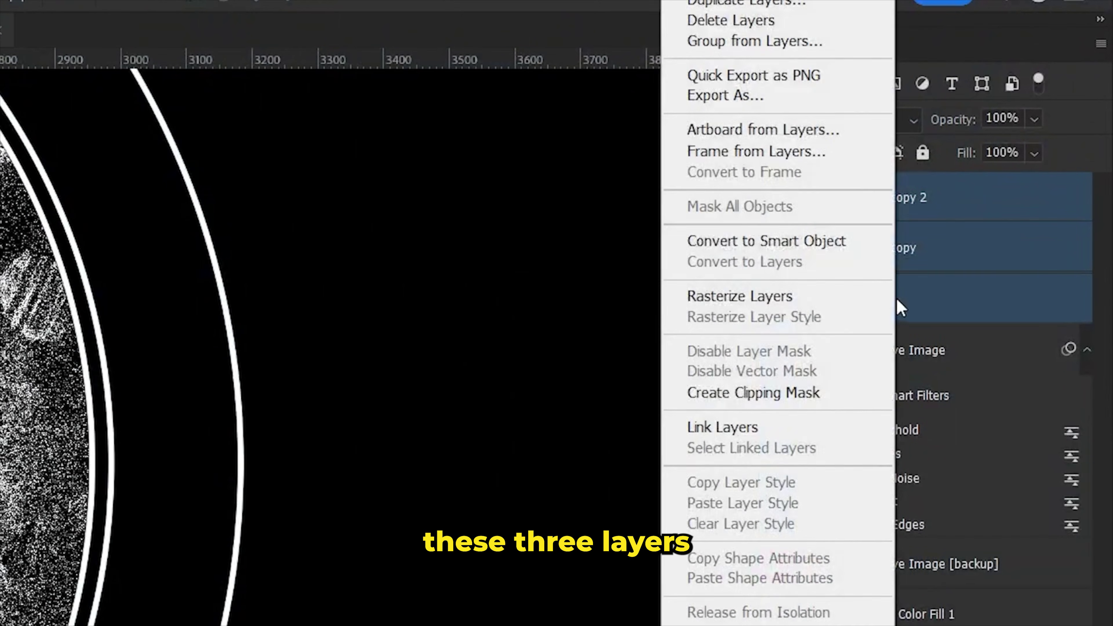
click(805, 242)
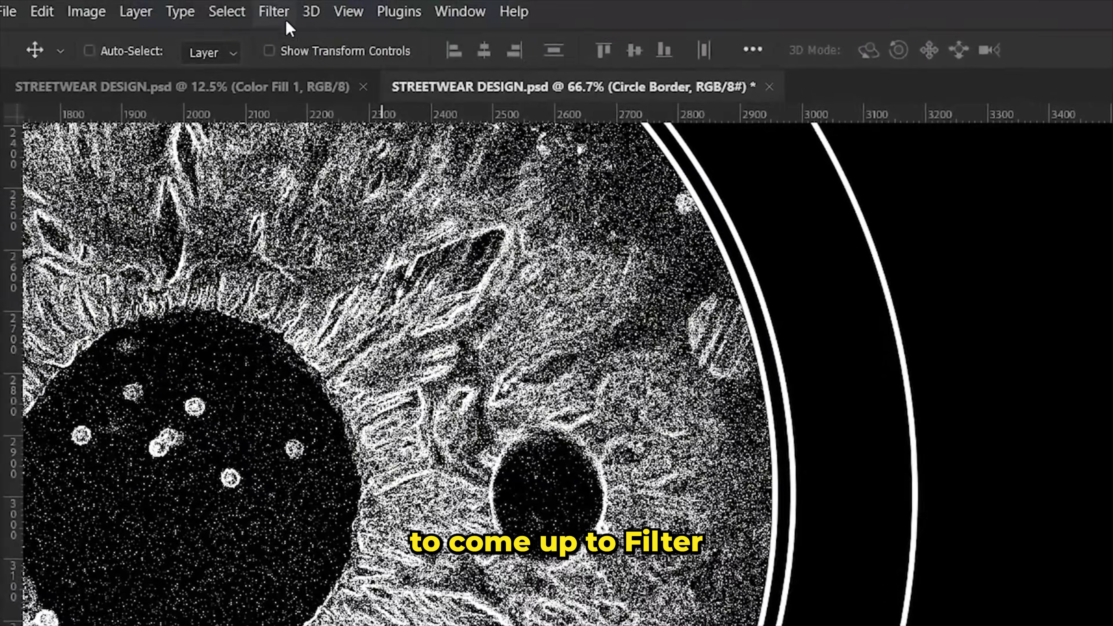
Apply Displace at scale 2 using GRUNGE DISPLACEMENT MAP as the map
click(274, 10)
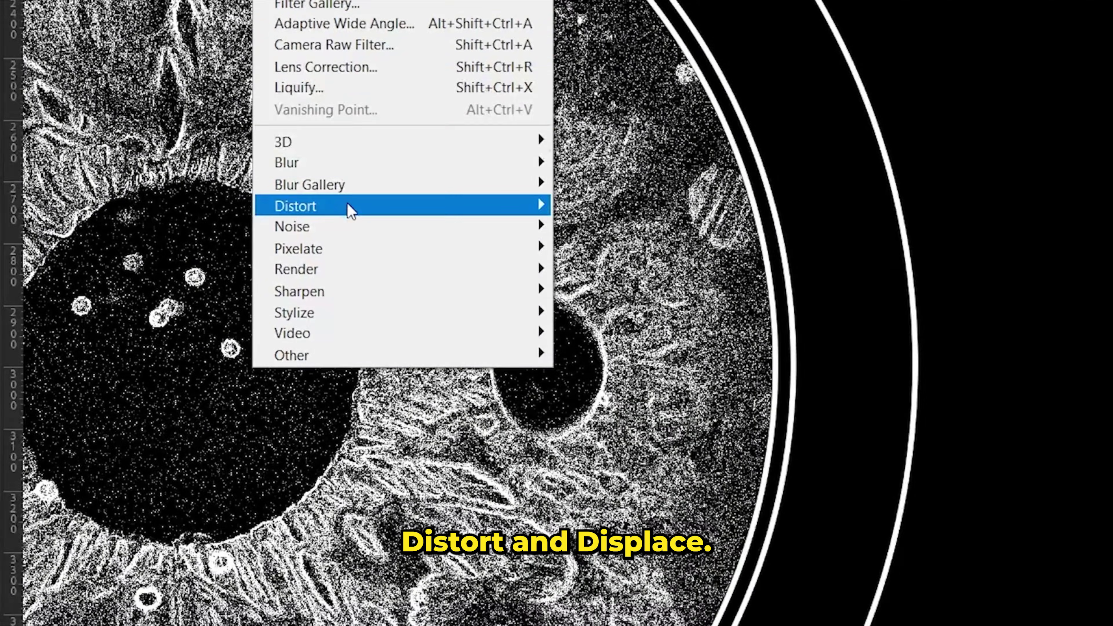
mouse_move(344, 335)
click(517, 206)
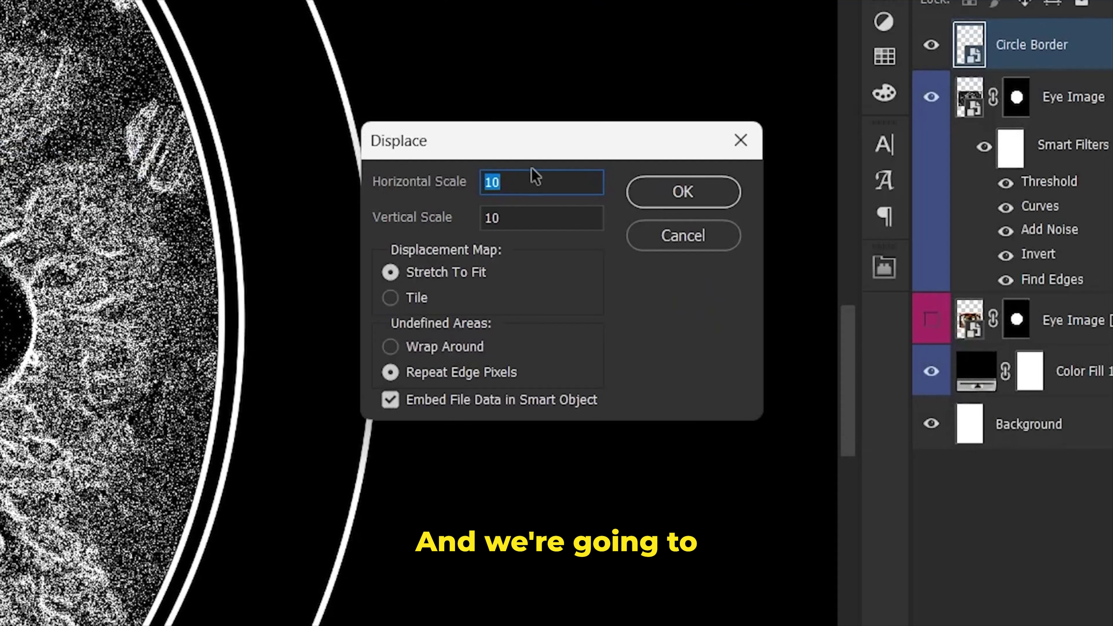
text(2)
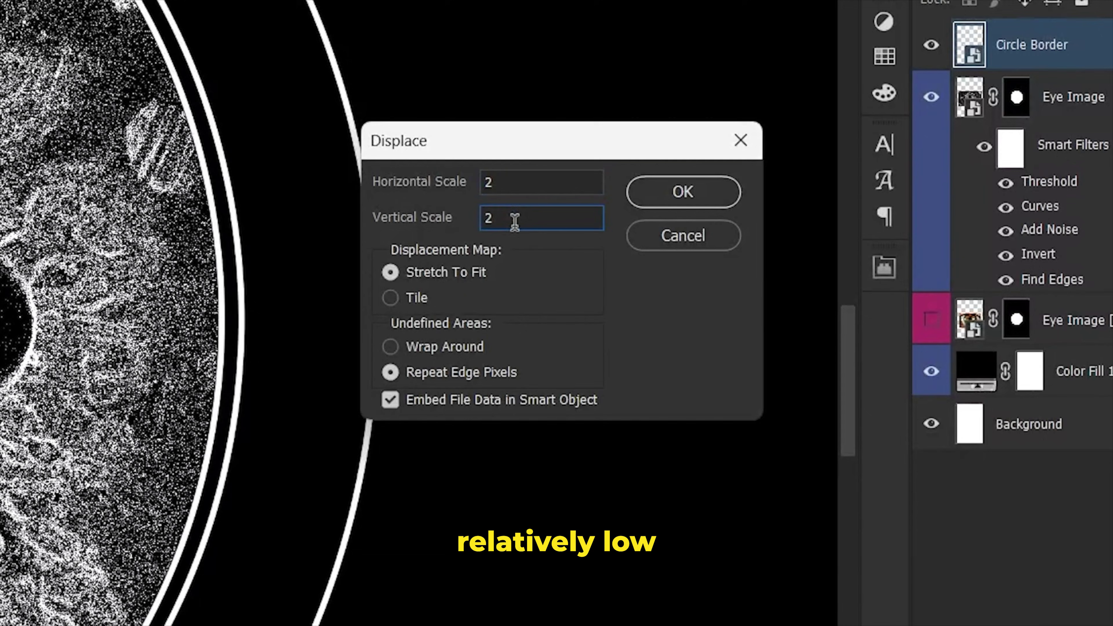
click(683, 196)
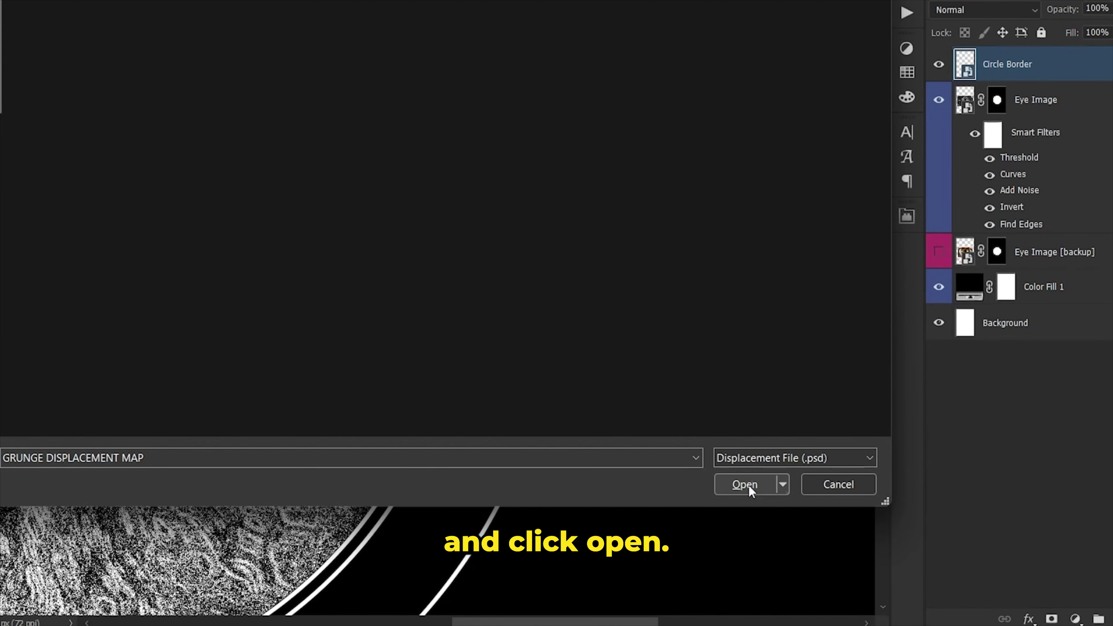
click(749, 485)
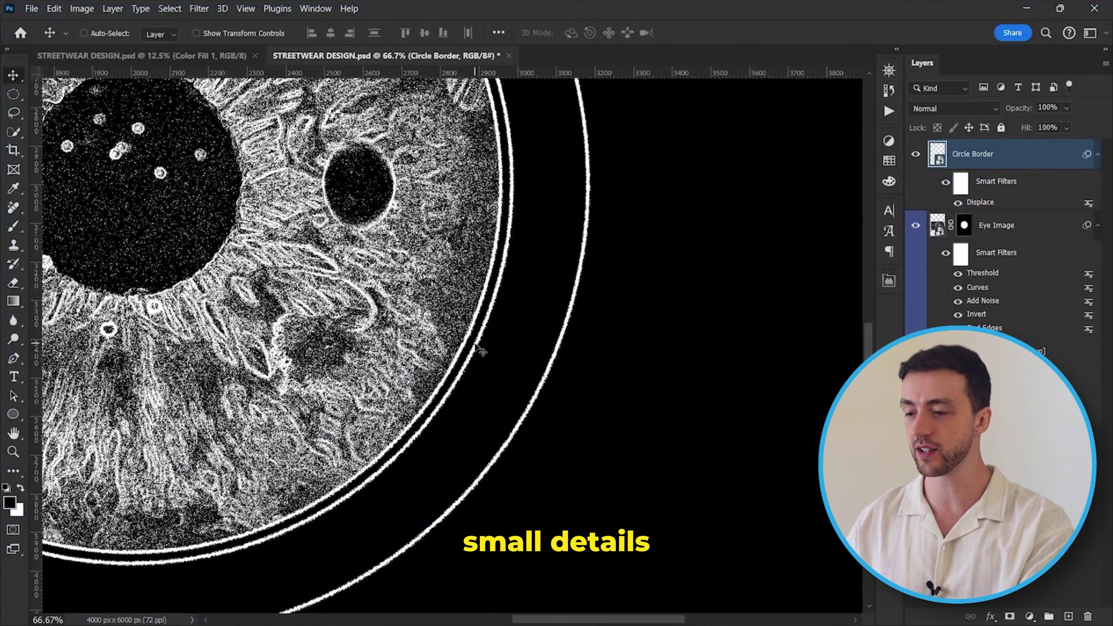
scroll(480, 349, left, 3)
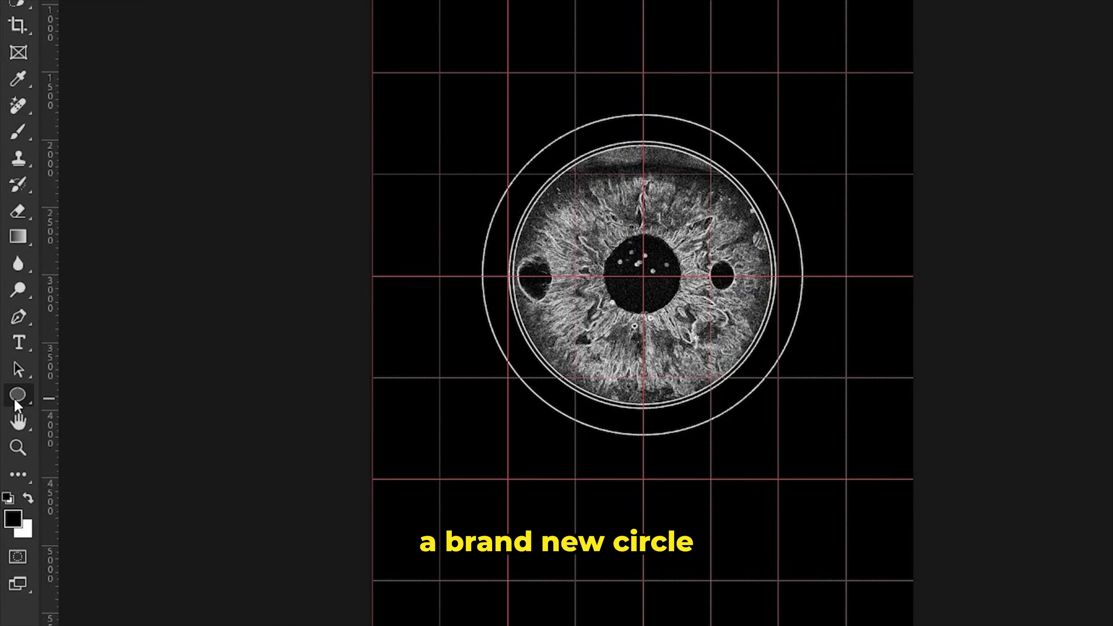
Draw a 2722 px circle around the ringed eye and start path text along its edge
drag(642, 276, 826, 92)
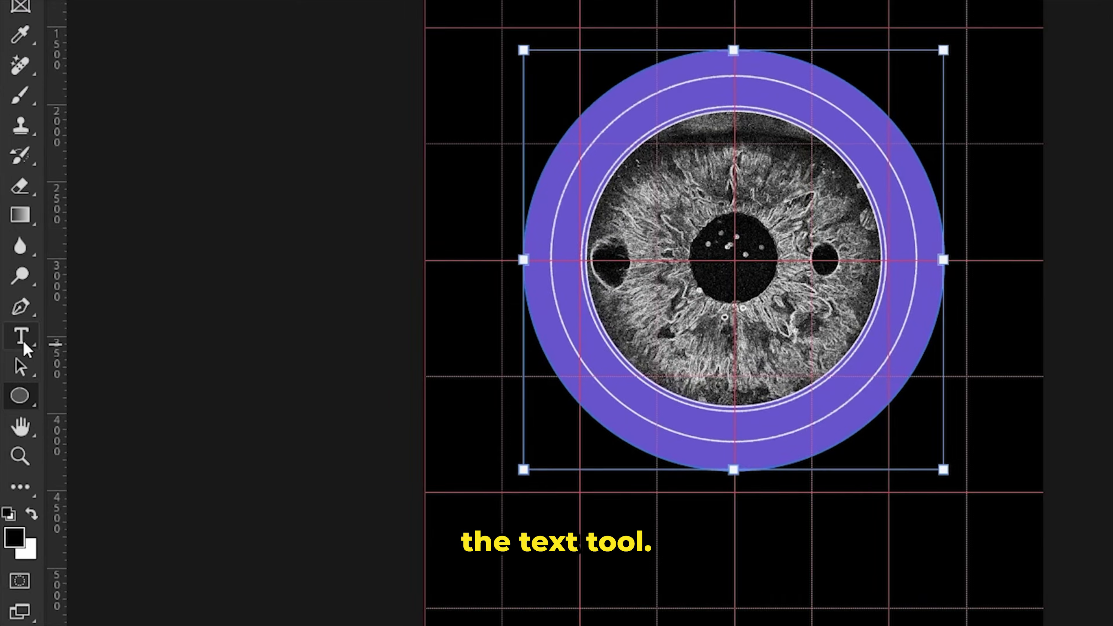
click(13, 378)
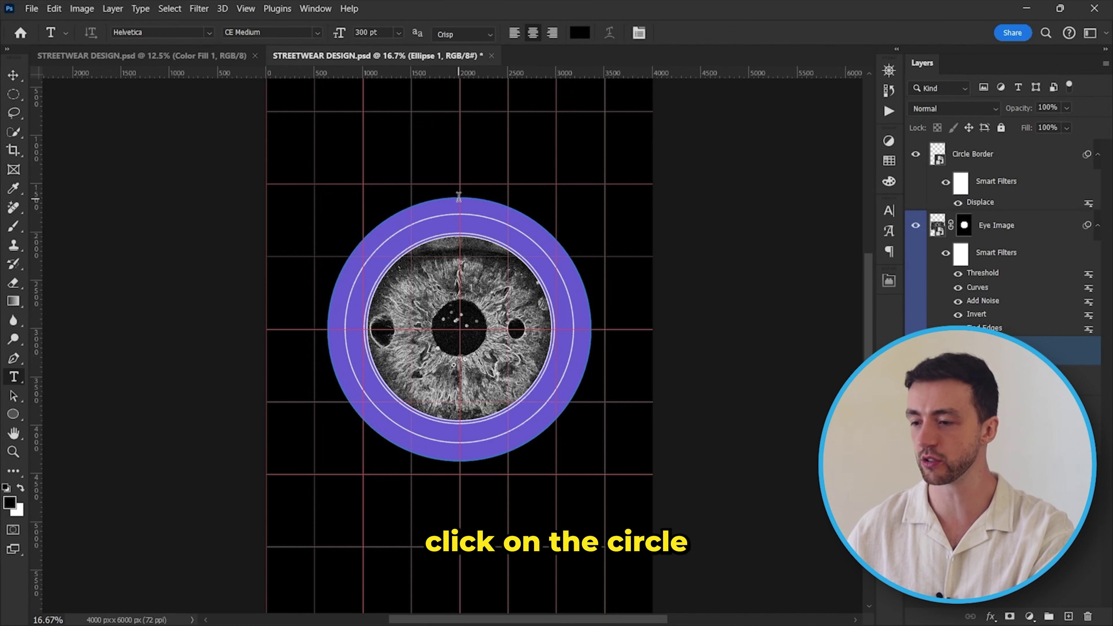
click(458, 196)
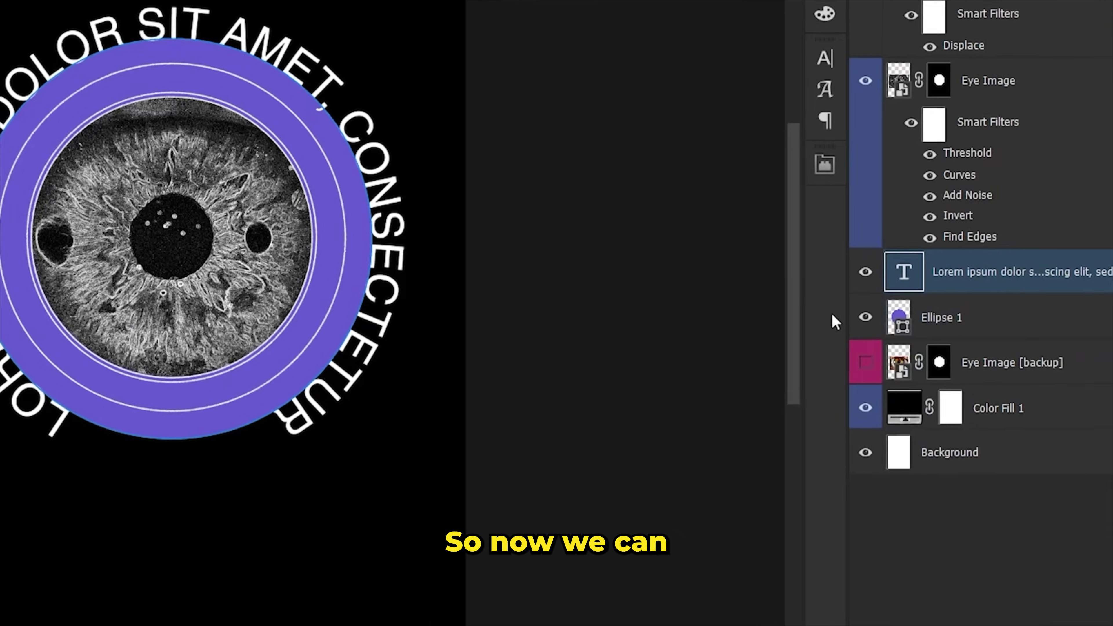
Delete the Ellipse 1 helper circle and restyle the circular text as 77 pt Urban Case
click(993, 374)
key(Delete)
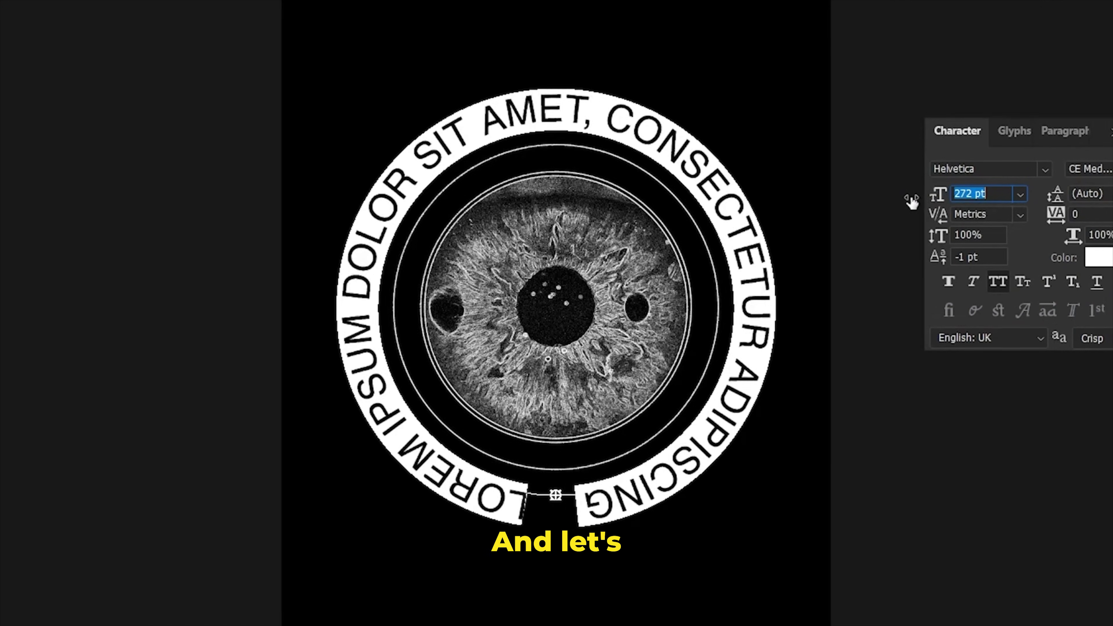
drag(911, 202, 817, 203)
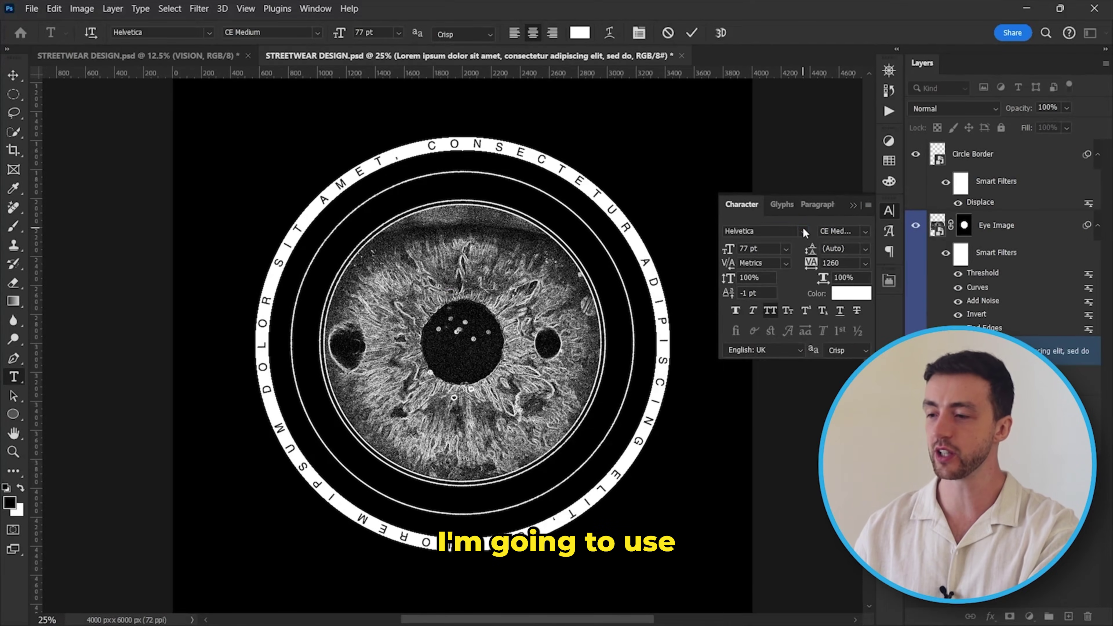
click(803, 227)
text(urban)
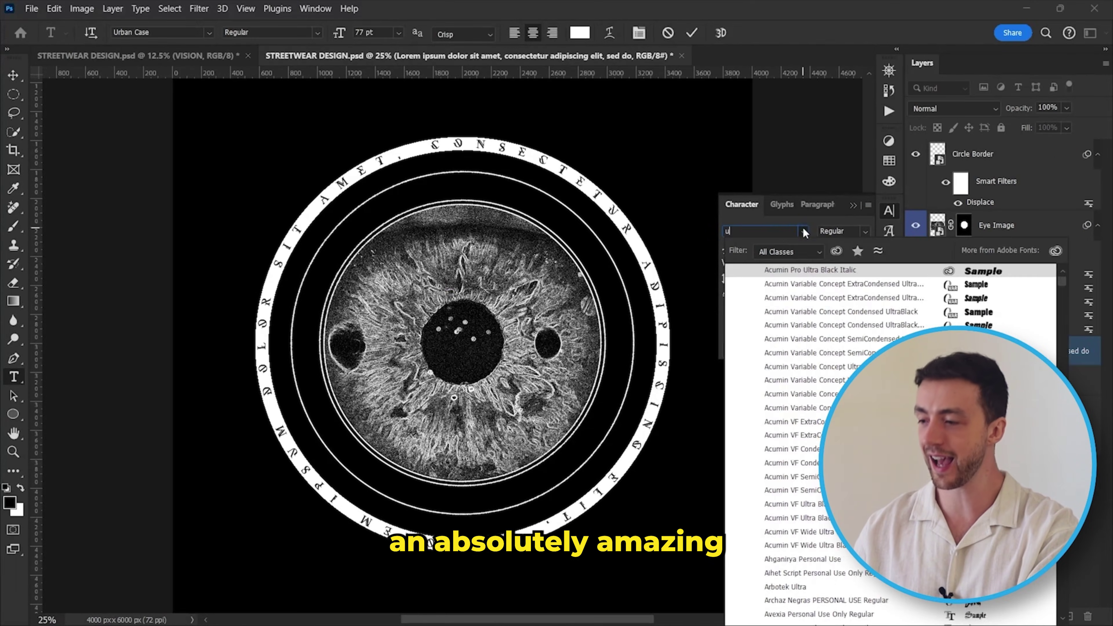
click(807, 276)
click(12, 76)
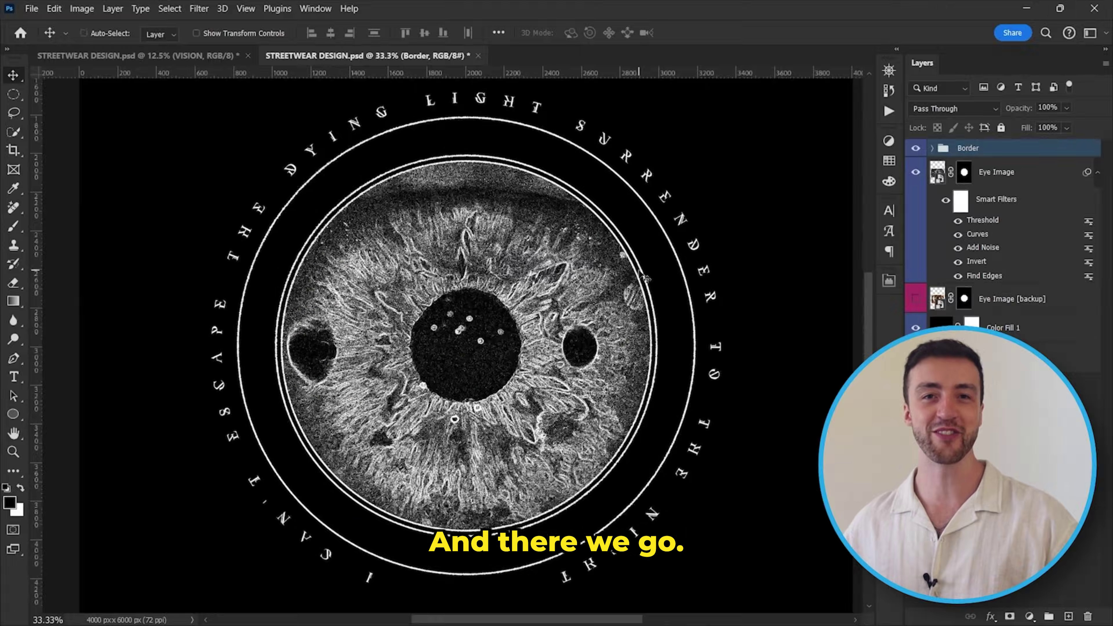
Zoom out to see the whole design, then scroll through Unsplash mountain photos
key(ctrl+minus)
key(ctrl+minus)
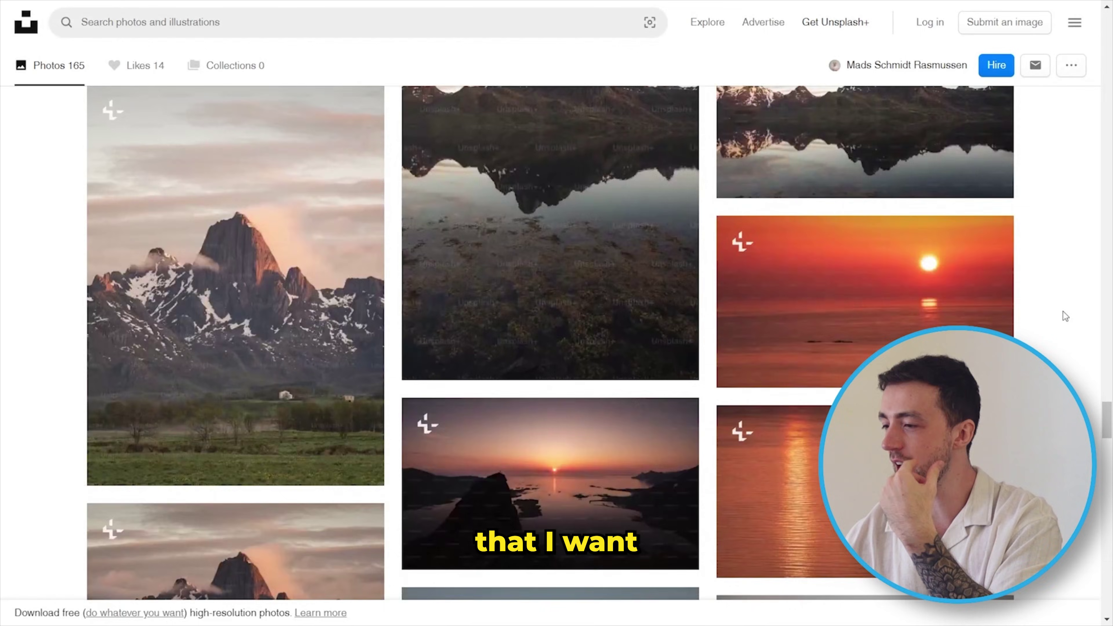
scroll(1063, 311, down, 8)
scroll(1062, 310, down, 10)
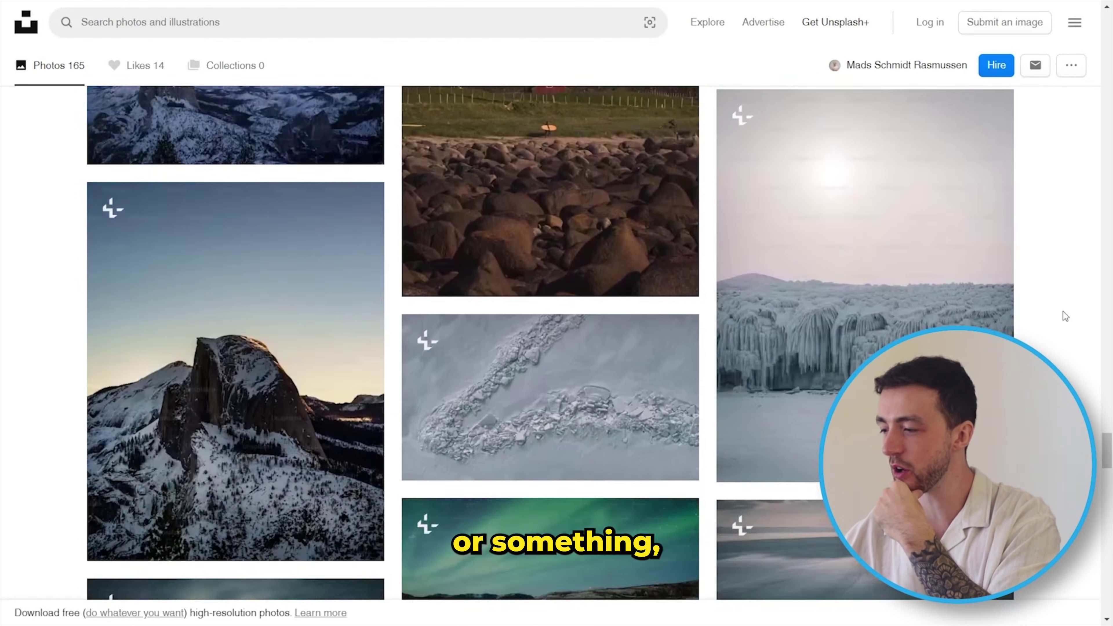
scroll(1063, 311, down, 5)
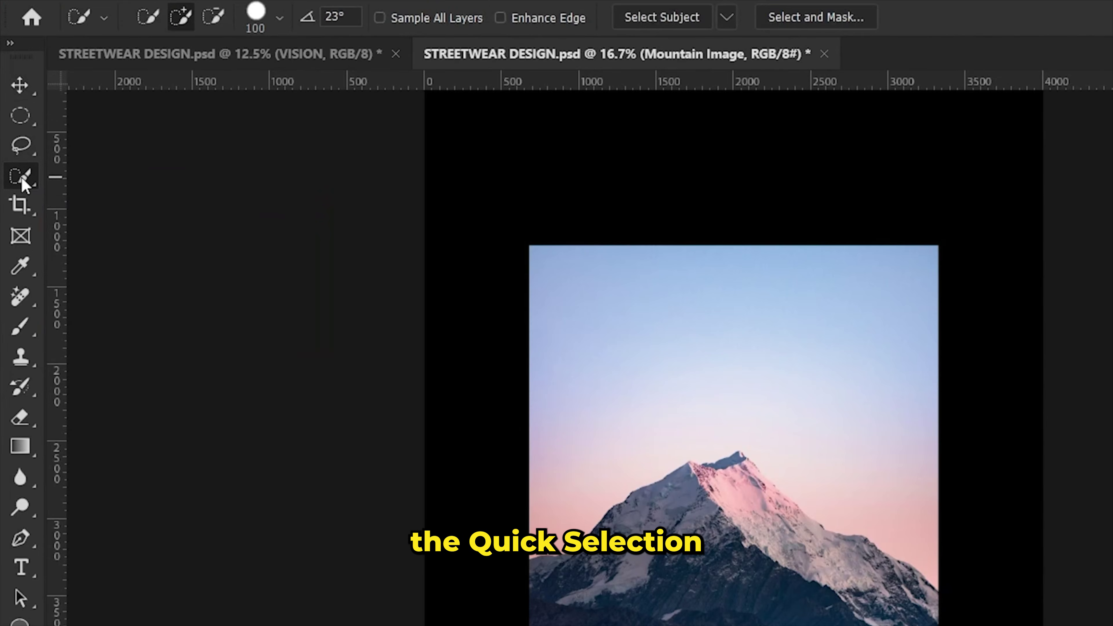
Mask out the mountain photo's sky and lower the peak beneath the eye circle
drag(632, 344, 748, 473)
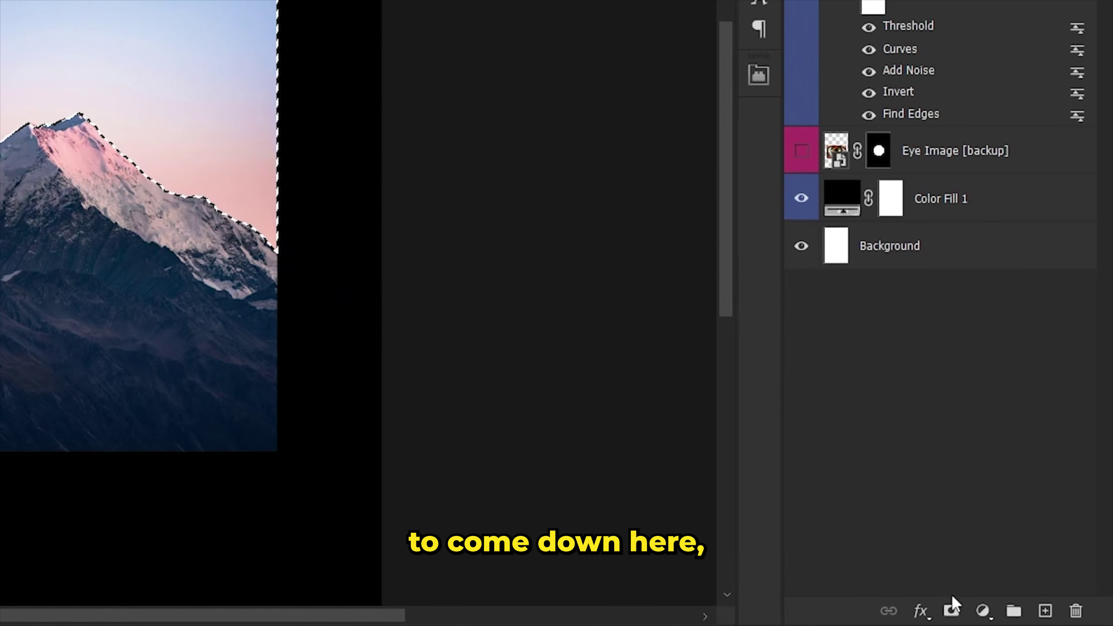
alt+click(953, 607)
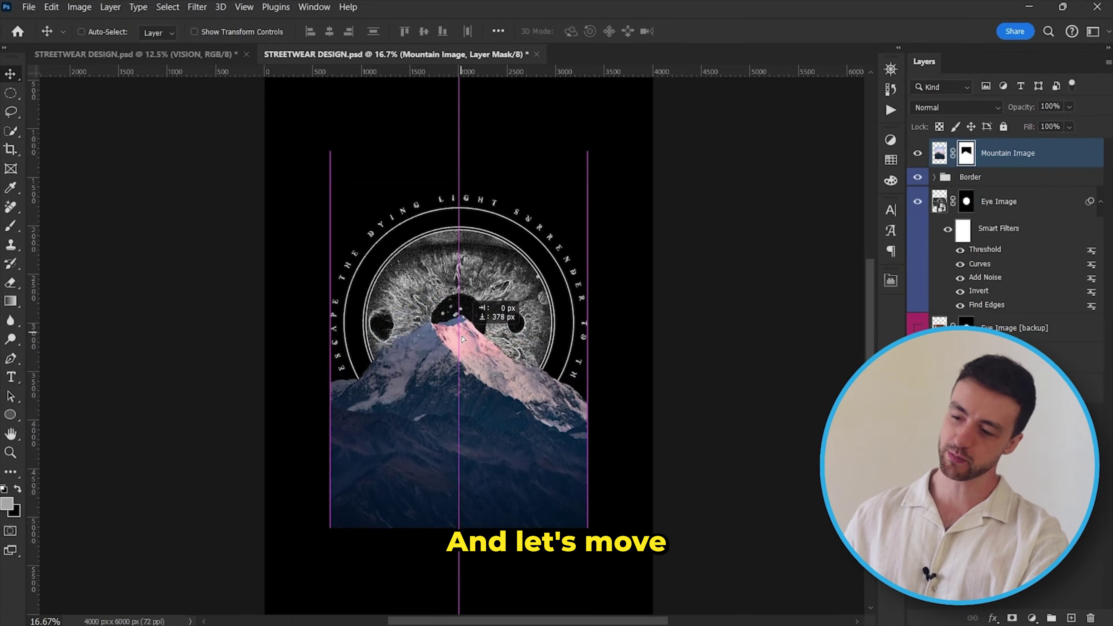
drag(463, 331, 463, 389)
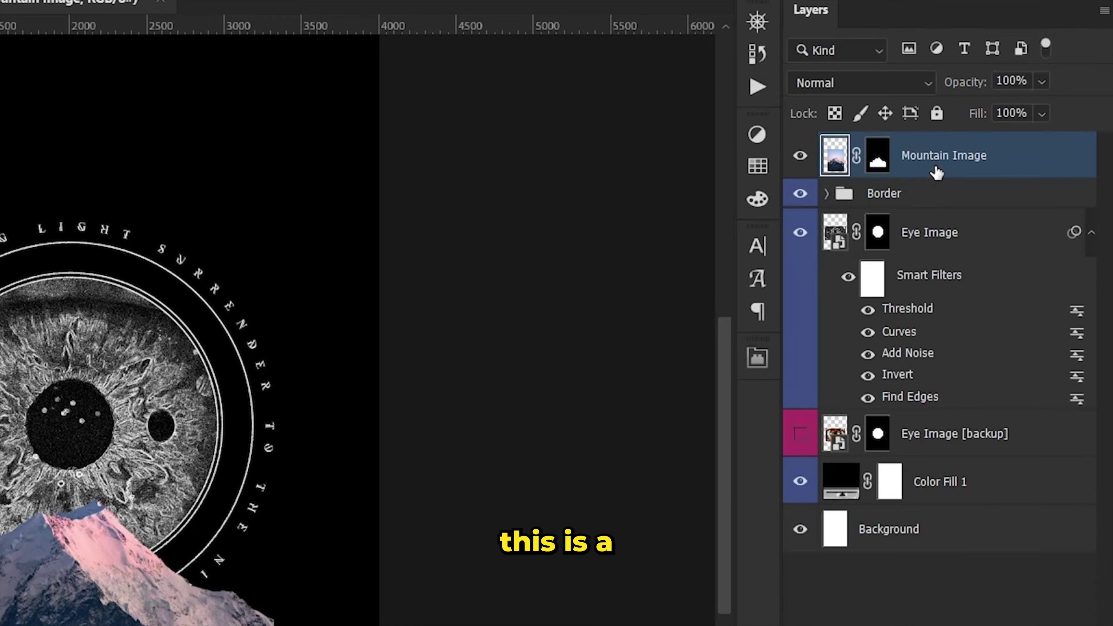
Convert Mountain Image to a Smart Object and apply the Add Noise filter
right_click(1001, 61)
click(977, 575)
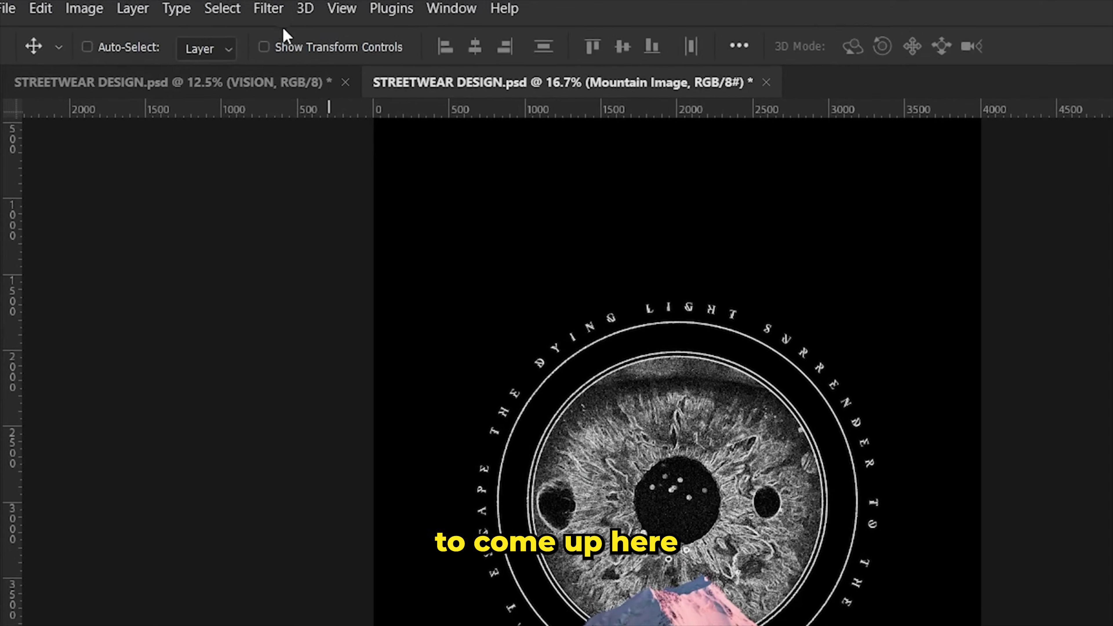
click(269, 9)
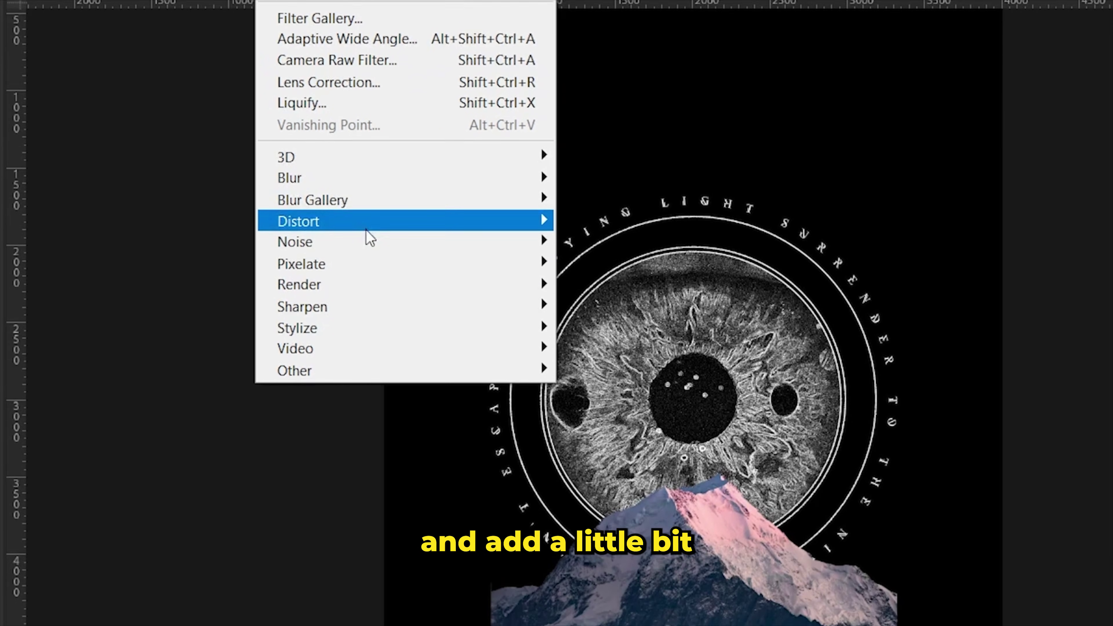
mouse_move(414, 360)
click(607, 240)
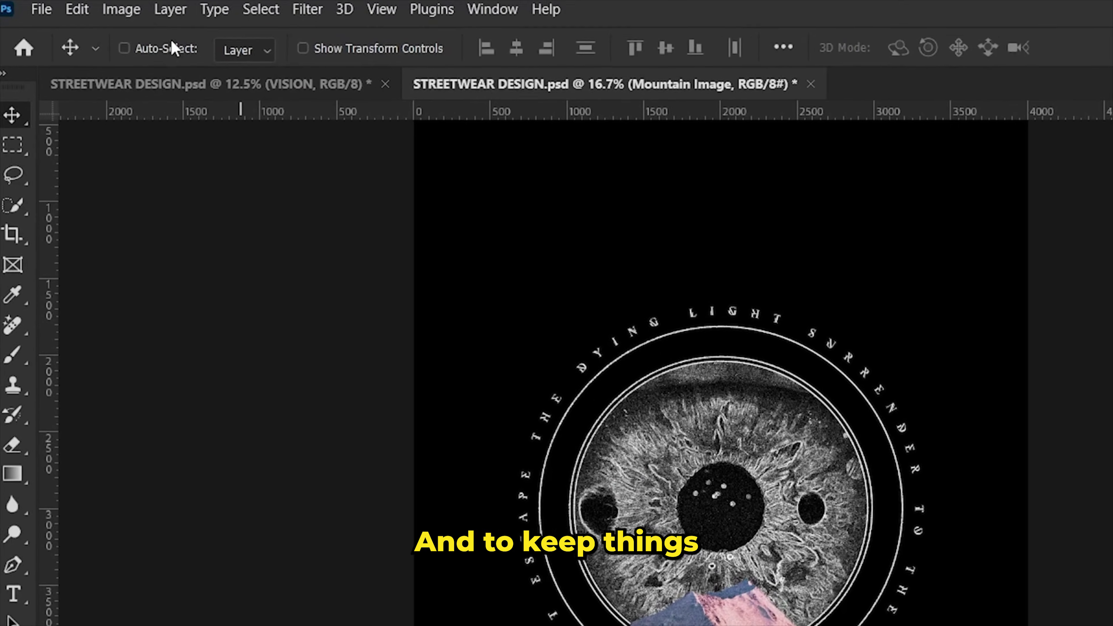
Bring up Image > Adjustments and zoom in on the poster
click(124, 10)
mouse_move(153, 62)
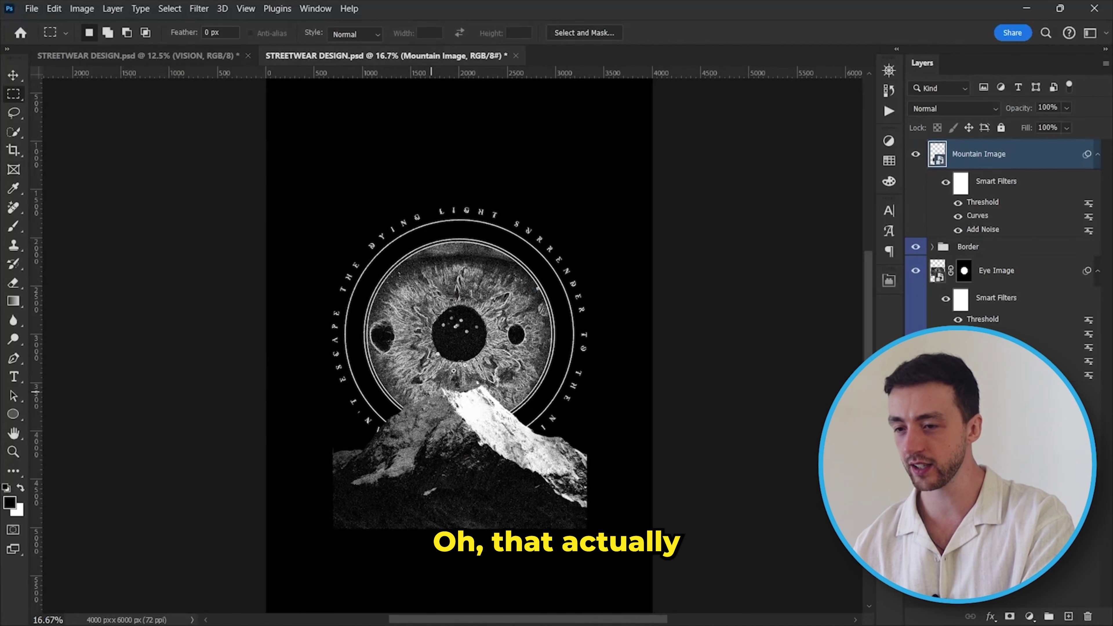
key(ctrl+plus)
key(ctrl+plus)
Scroll down across the poster canvas
scroll(855, 258, down, 1)
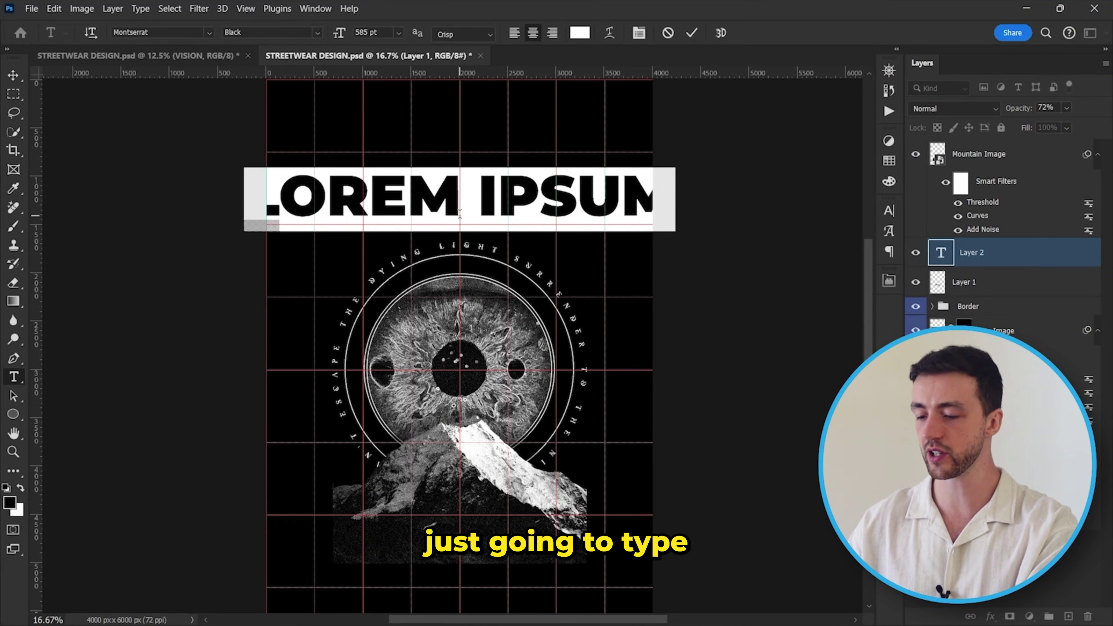
Title the poster VISION in Allowing Freedom Demo and colour it red ff3939
text(VIsion)
key(ctrl+Return)
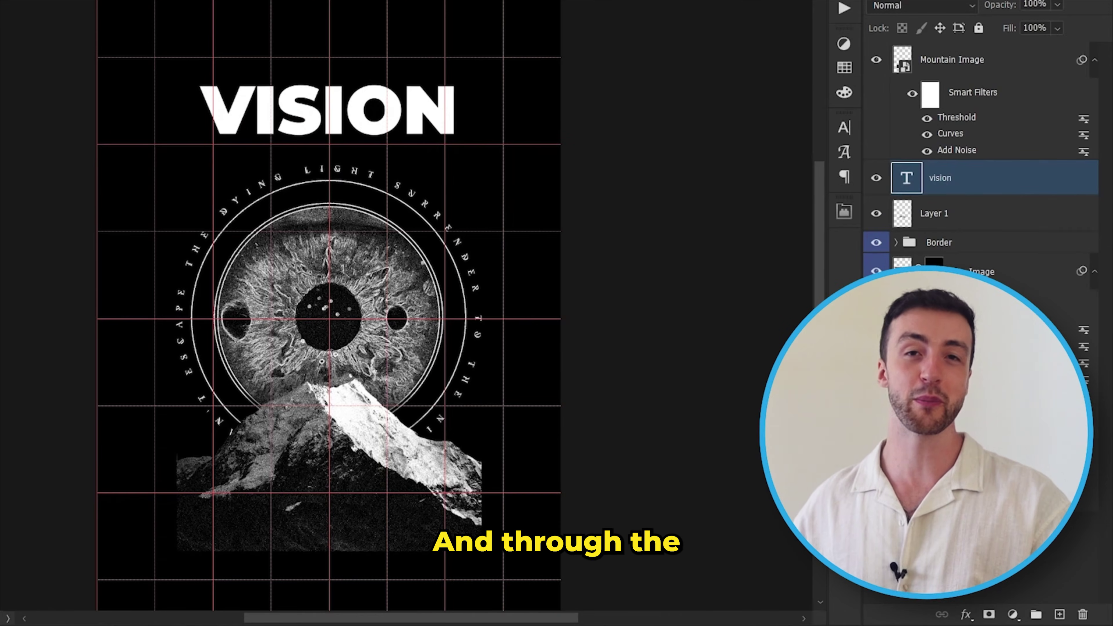
key(Down)
key(Down)
key(Down)
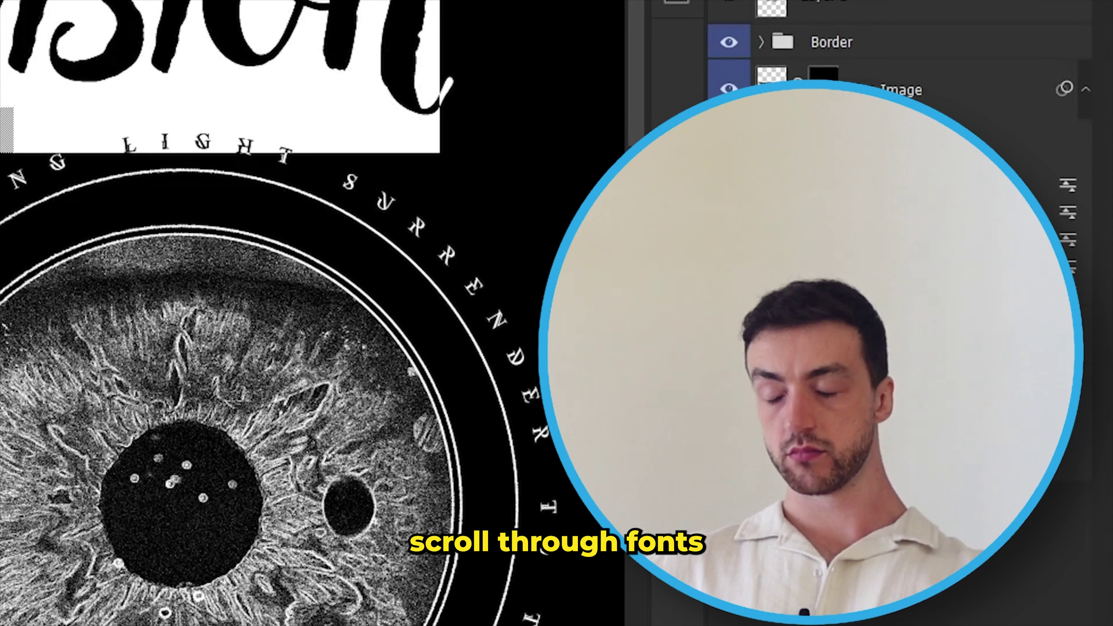
key(Down)
key(Return)
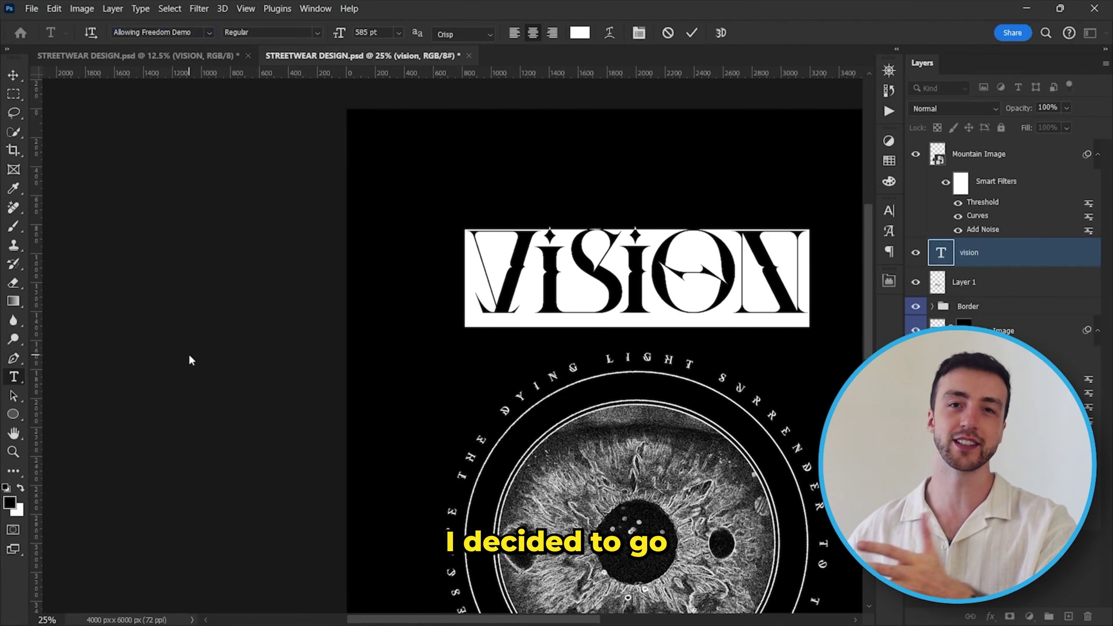
click(13, 73)
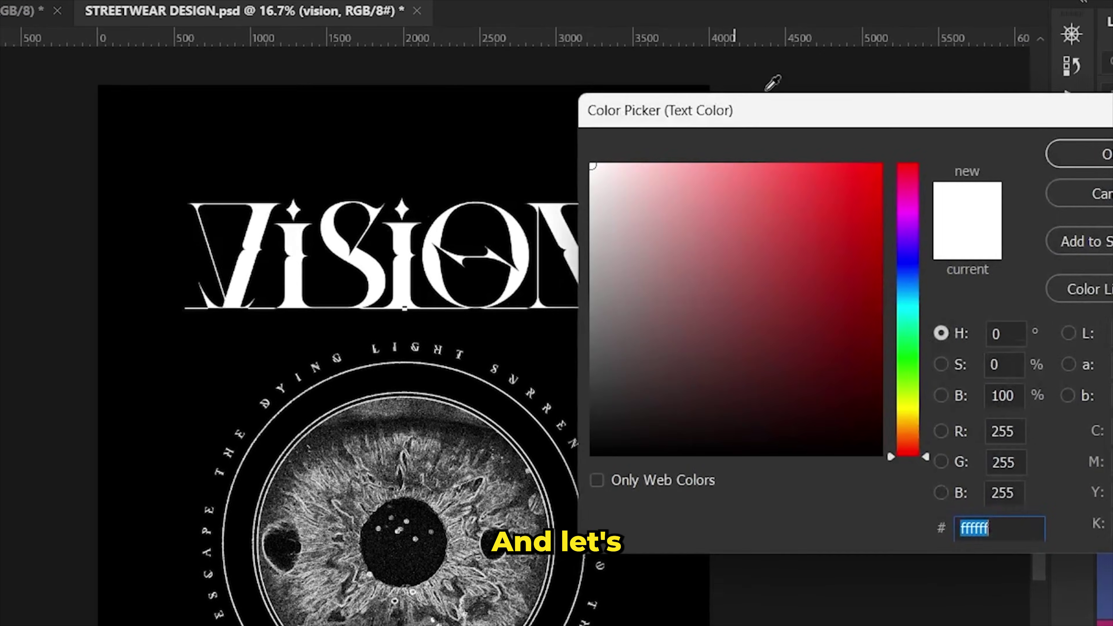
drag(784, 198, 807, 124)
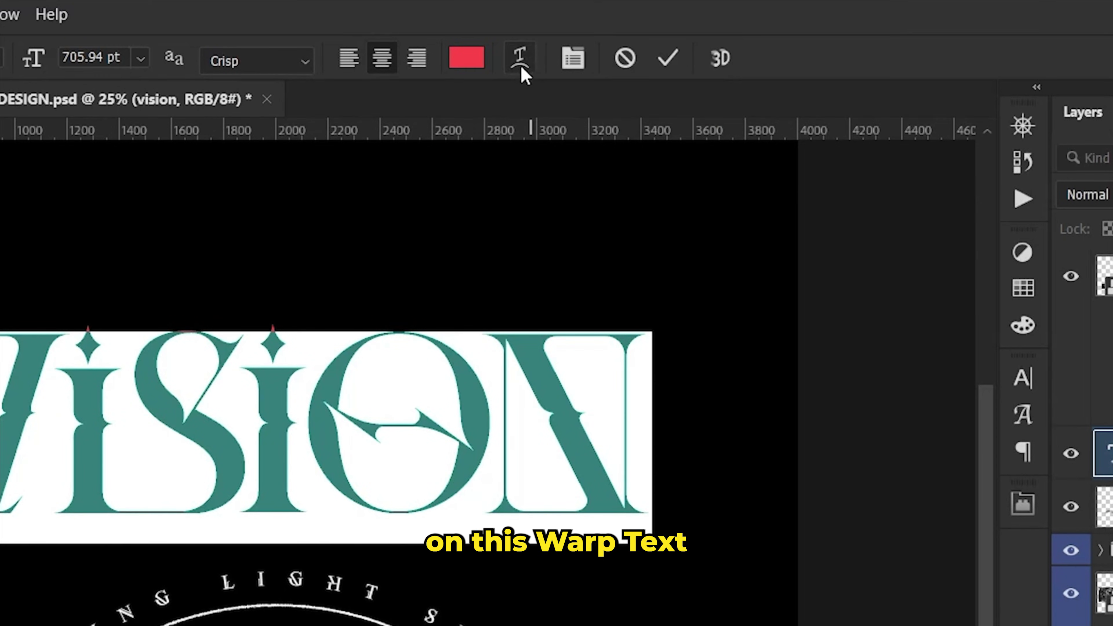
Warp the VISION title with an Arc Lower style at +14% bend
click(520, 66)
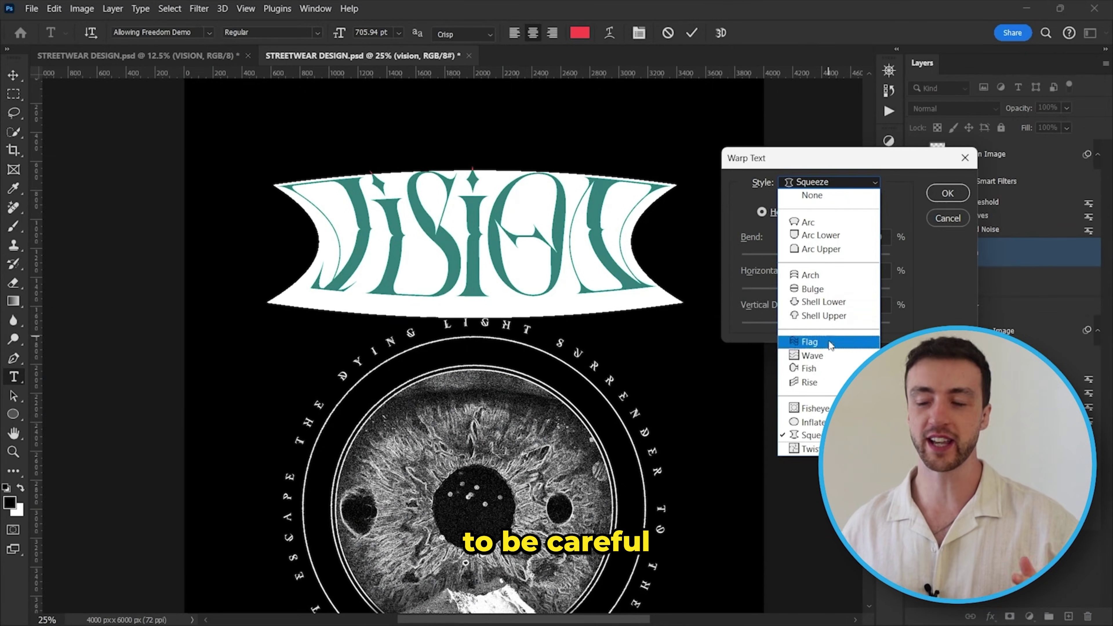
click(820, 345)
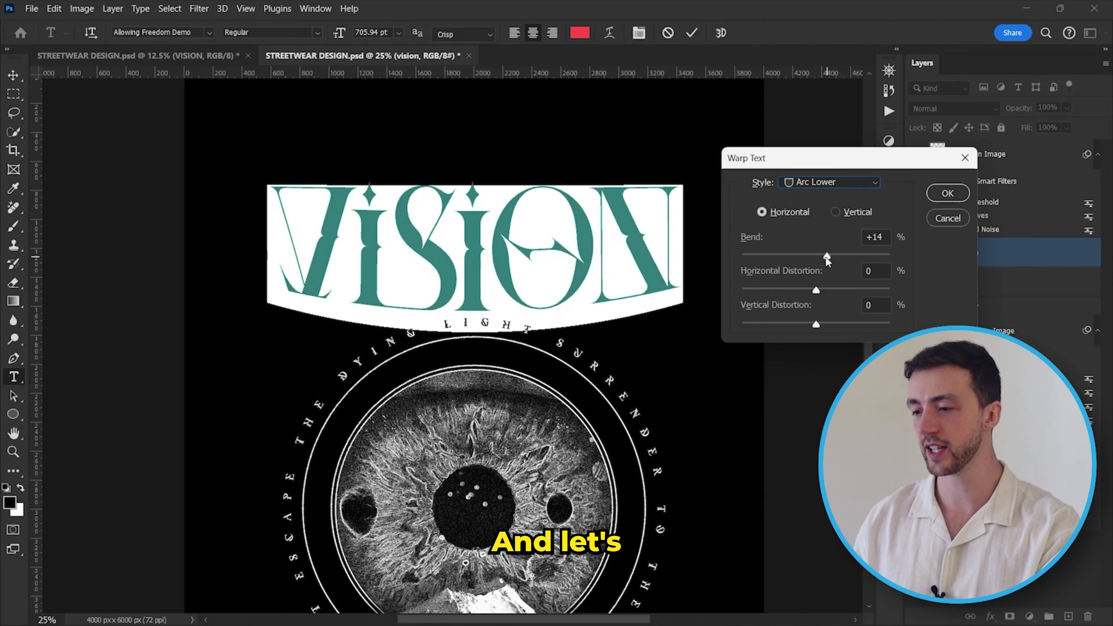
drag(870, 283, 833, 284)
key(Return)
Free-transform the VISION title, stretching it taller downward, and commit
key(ctrl+t)
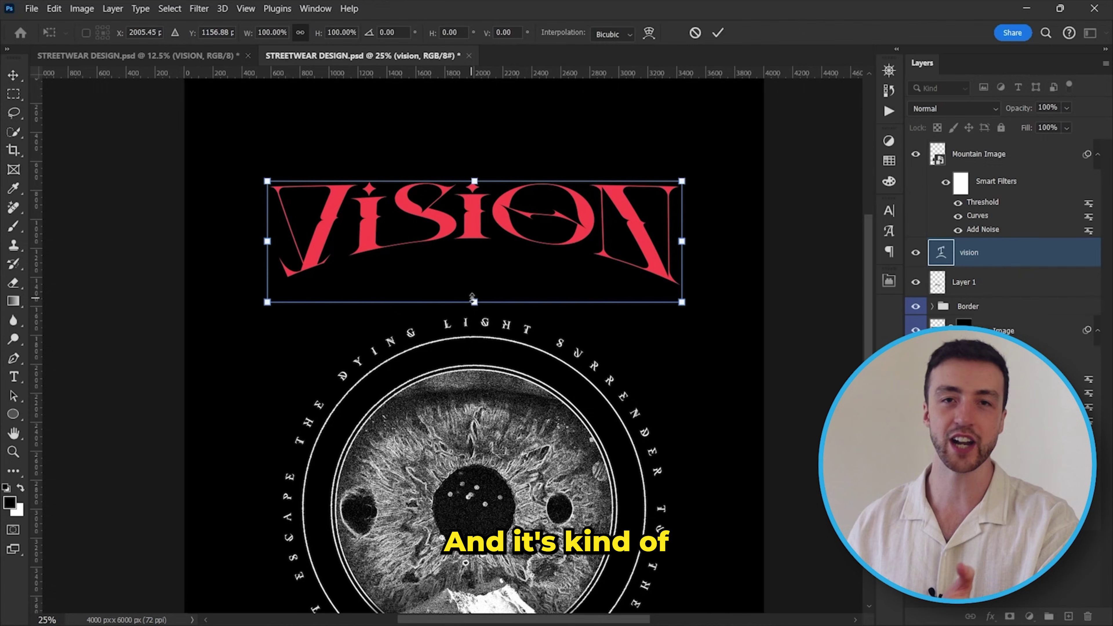
drag(474, 301, 492, 418)
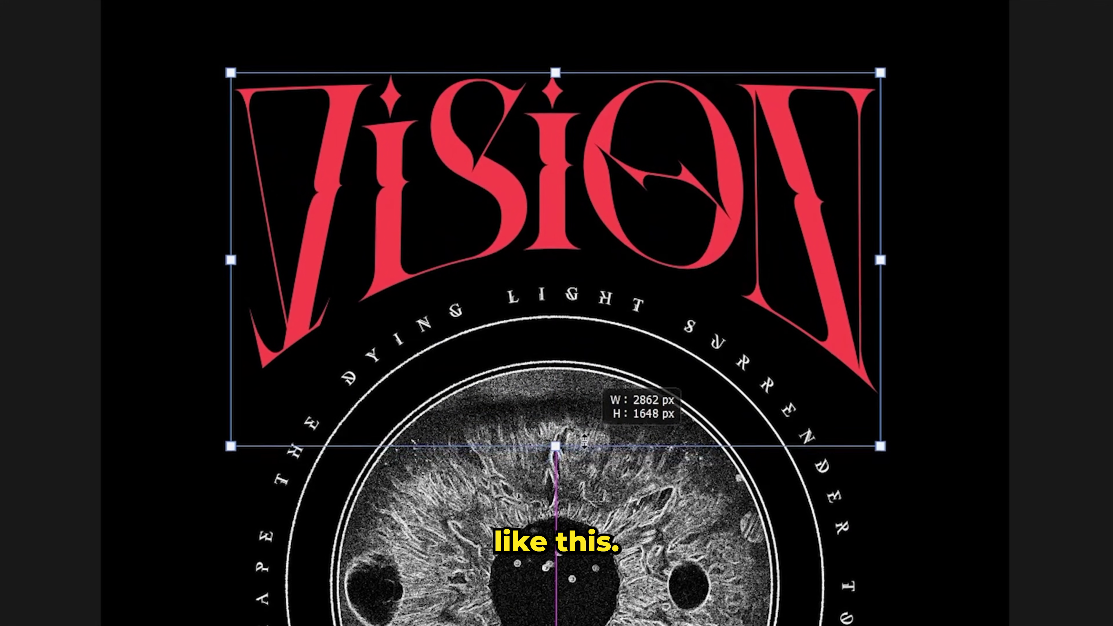
drag(584, 439, 583, 566)
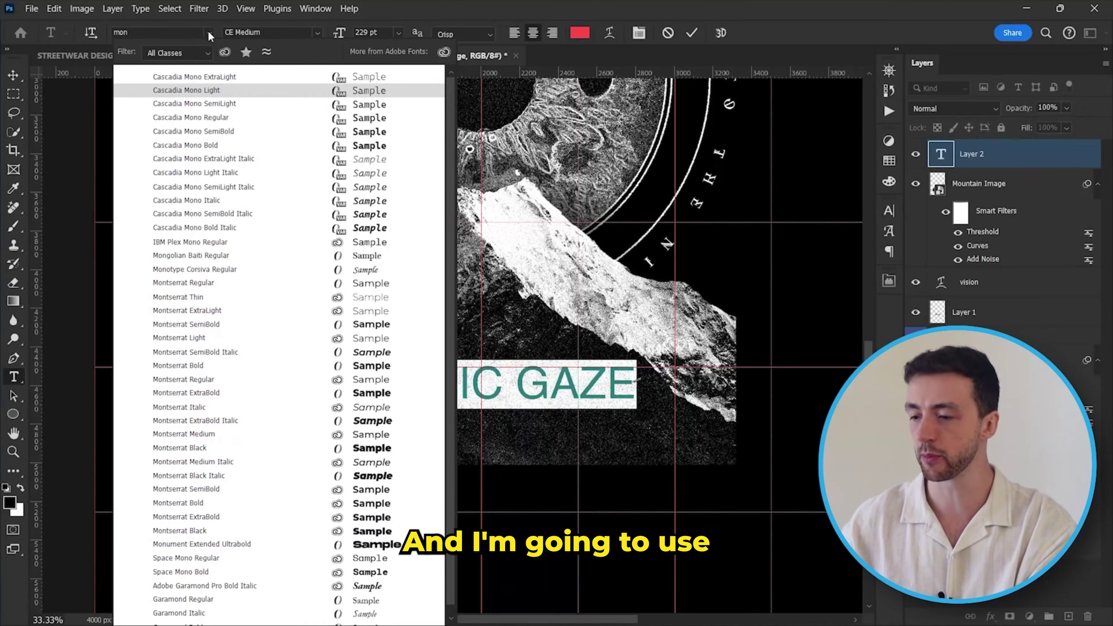
Set the COSMIC GAZE heading in Monument Extended Ultrabold
text(monu)
click(206, 75)
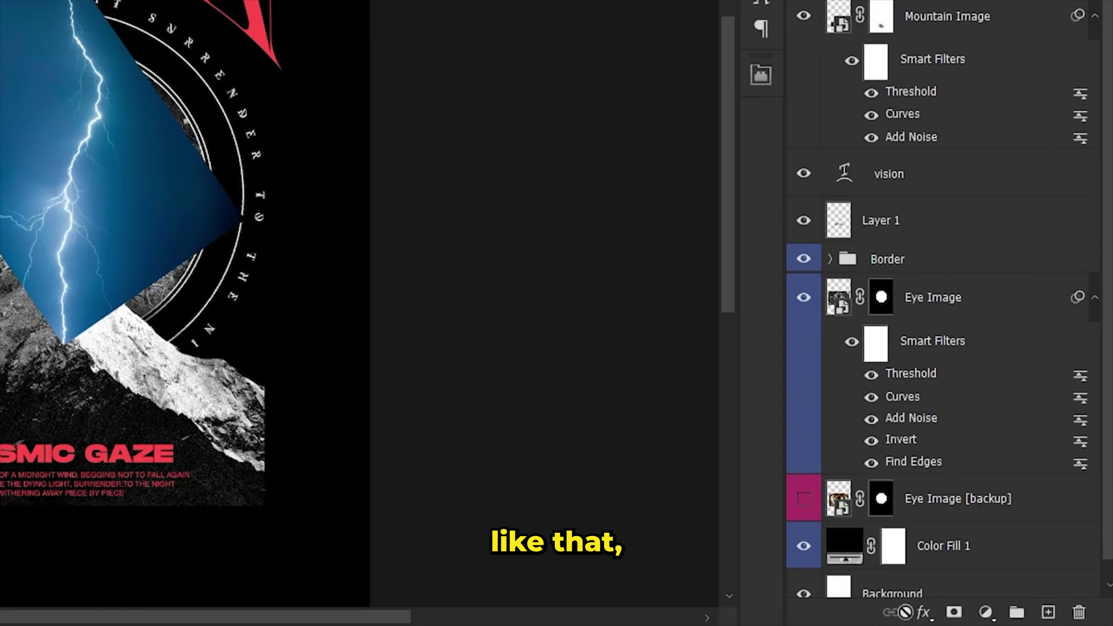
Use Blend If in the lightning layer's Blending Options to hide its darker tones
click(990, 616)
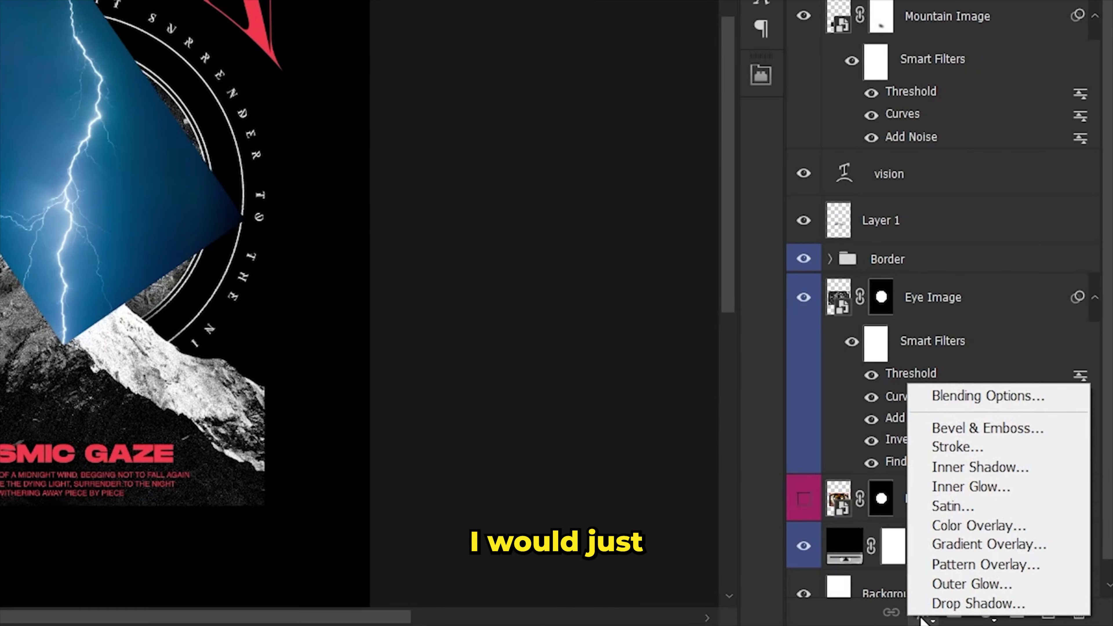
click(938, 397)
drag(775, 438, 938, 444)
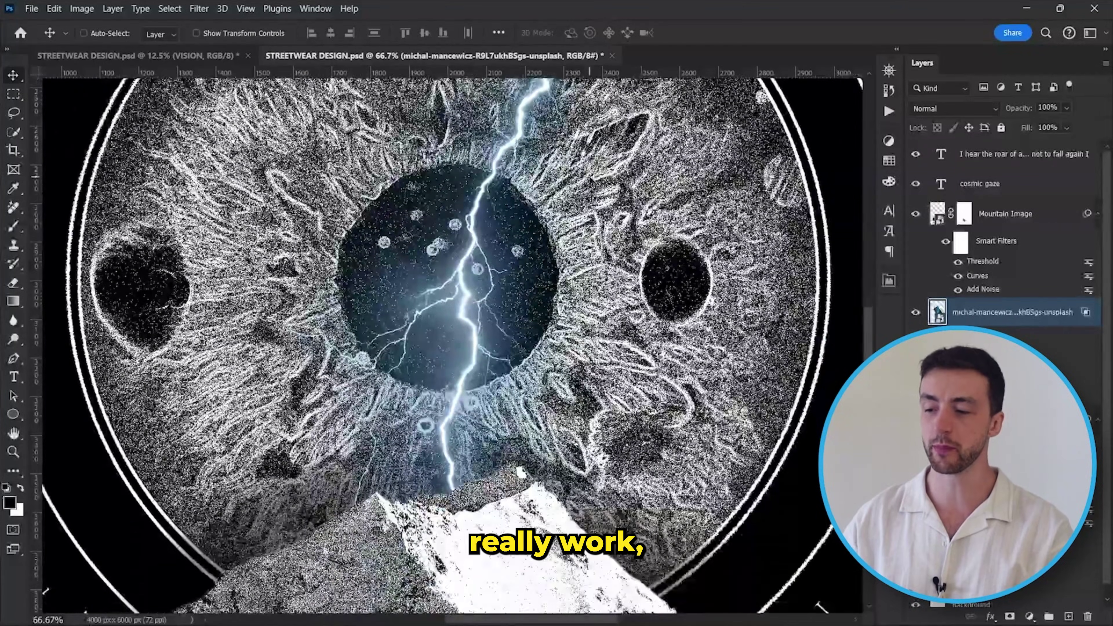
scroll(281, 211, up, 1)
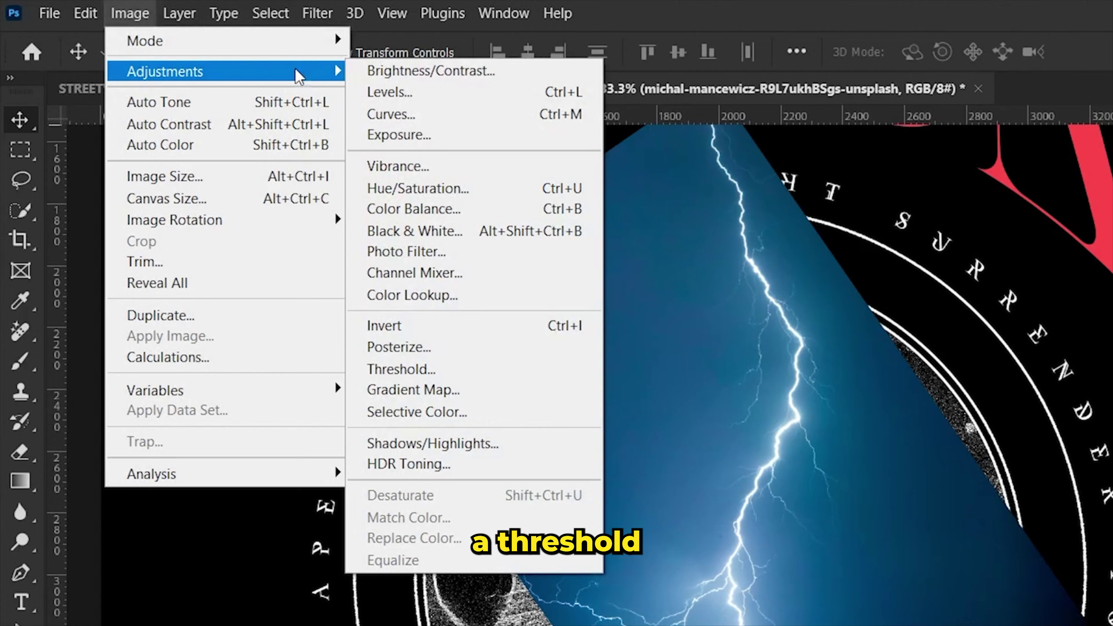
Apply a Threshold to the lightning and blend out its black pixels with Blend If
click(460, 370)
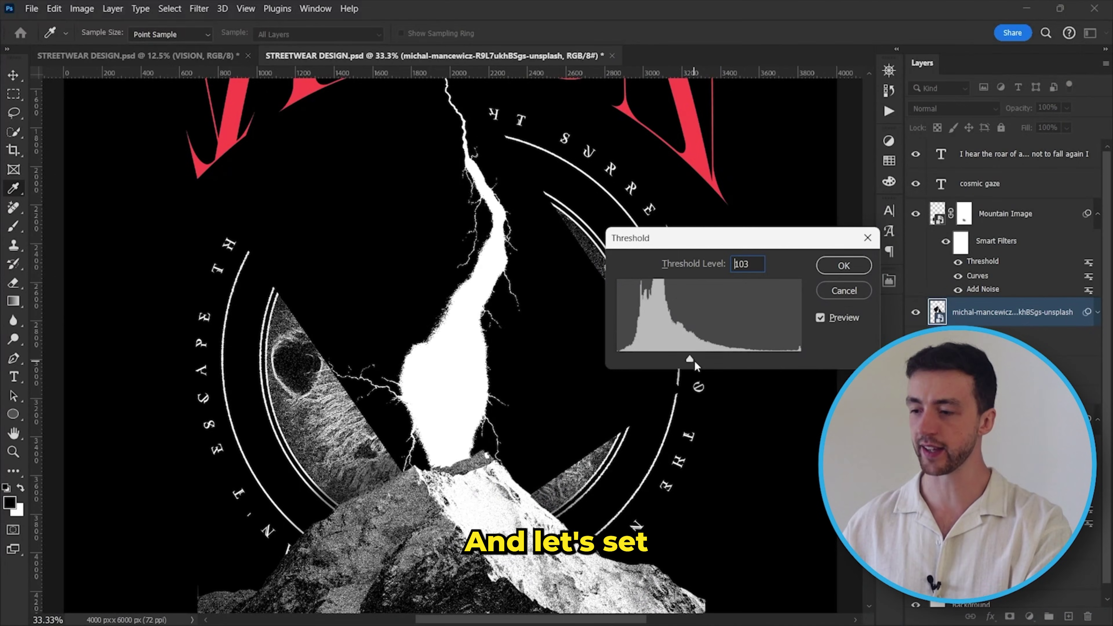
drag(694, 360, 746, 361)
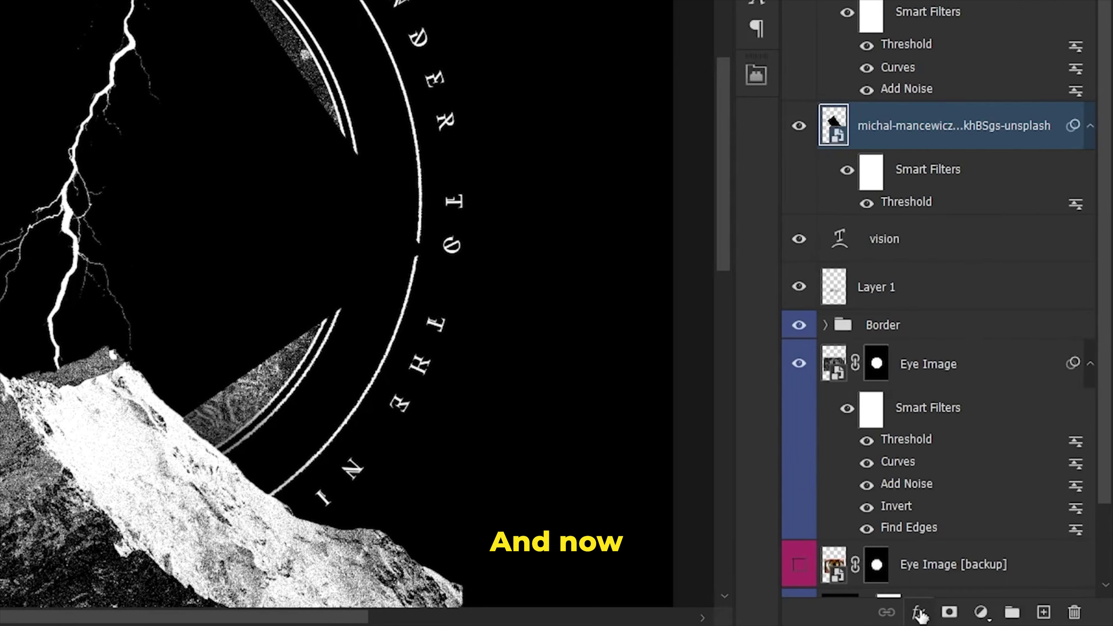
click(917, 611)
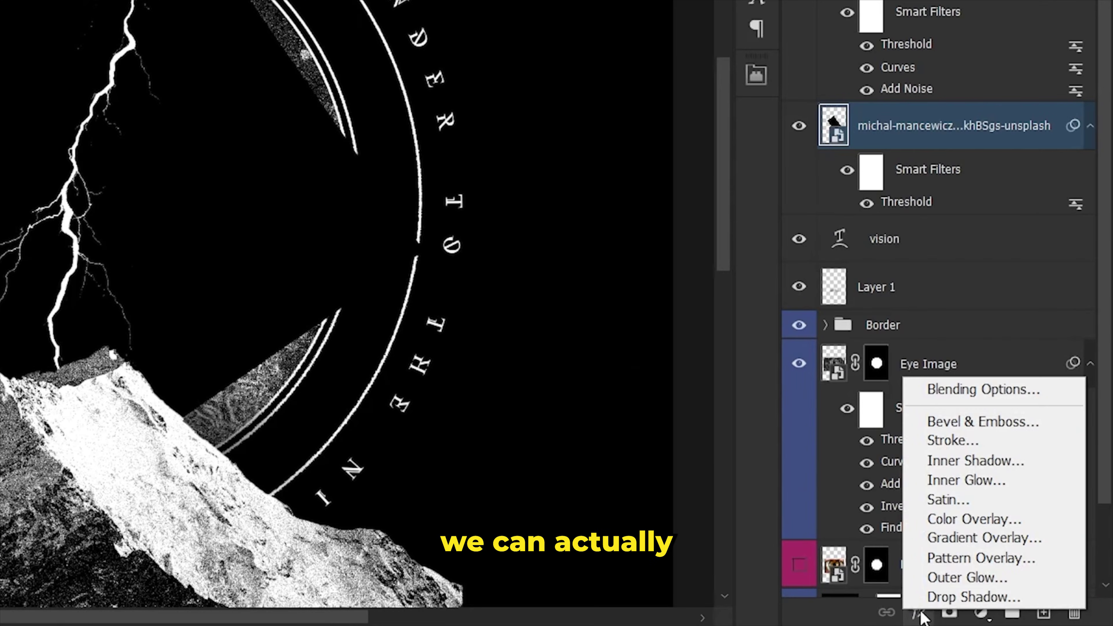
click(954, 392)
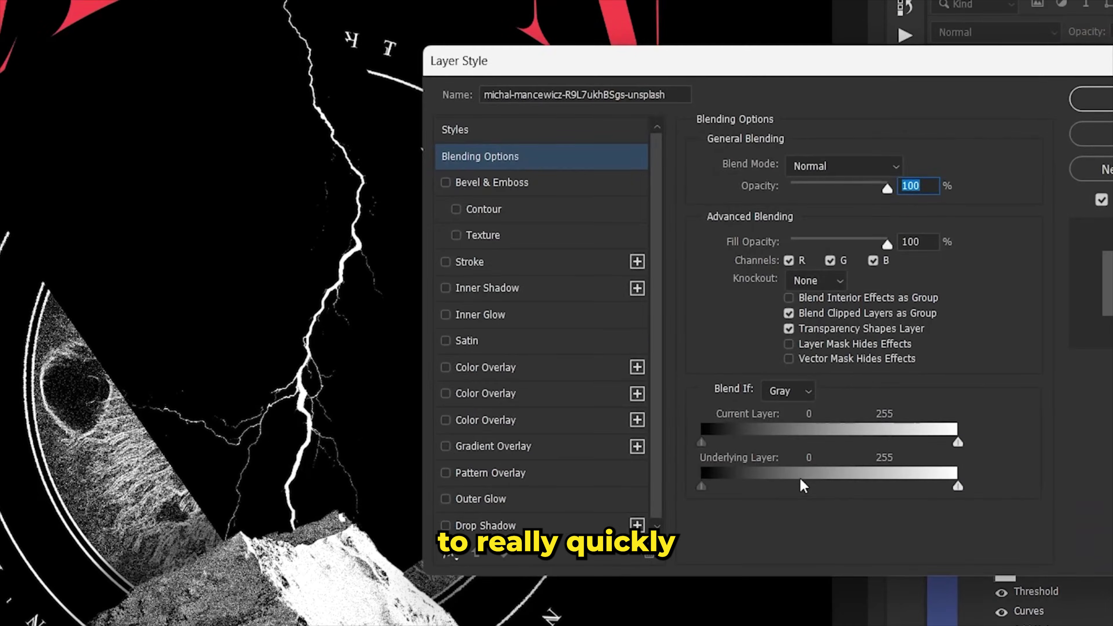
drag(702, 442, 704, 443)
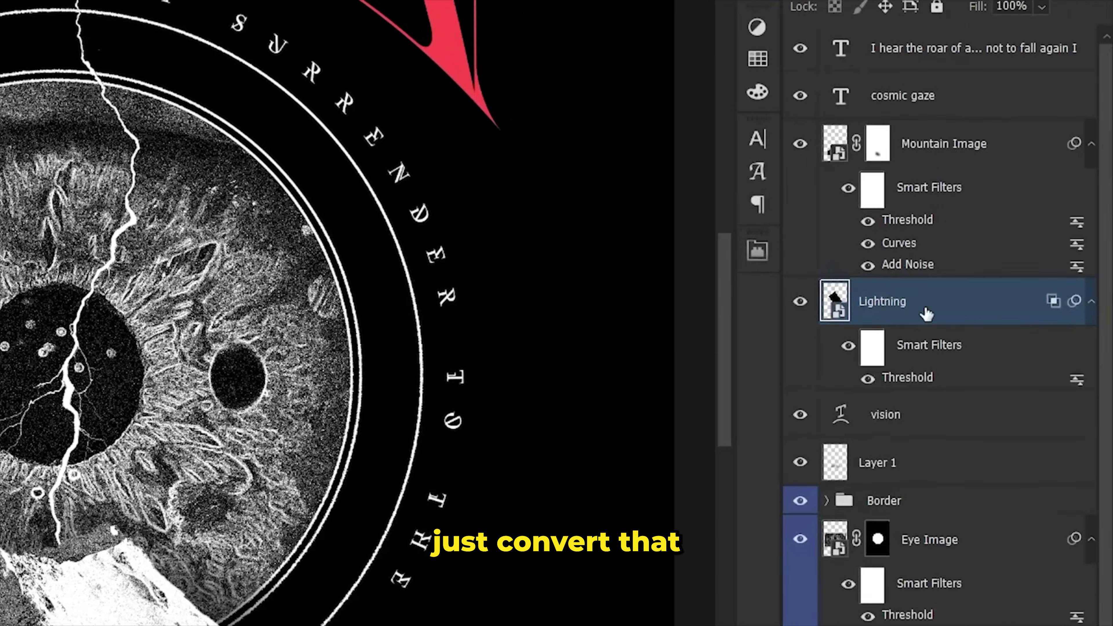
Add a Stroke outline to the lightning layer and give it a pale blue colour
right_click(929, 313)
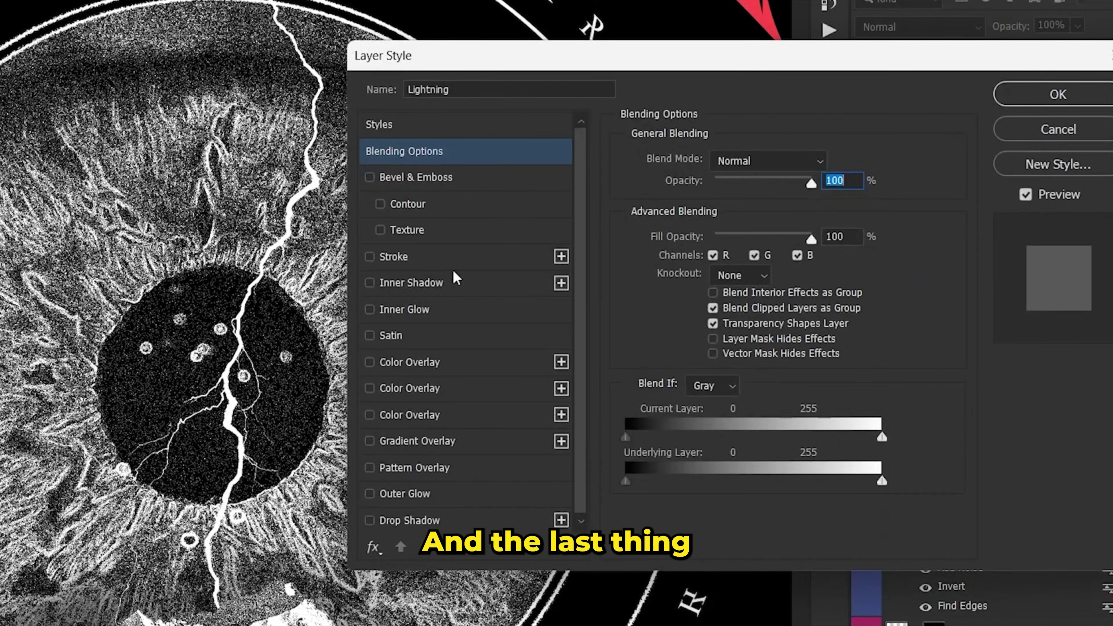
click(392, 259)
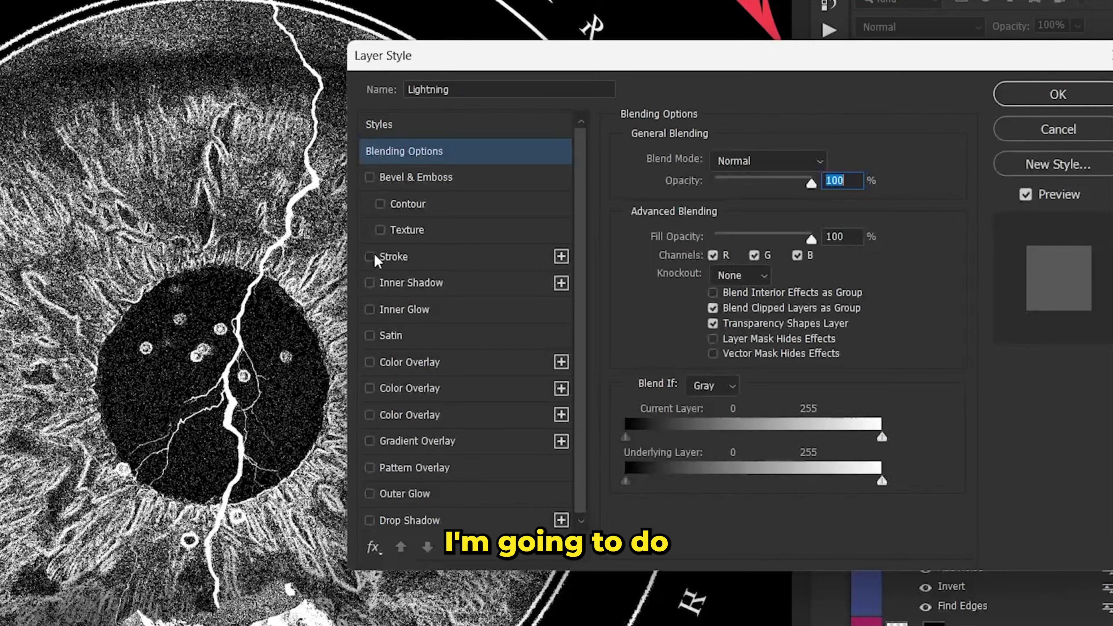
click(404, 260)
click(723, 299)
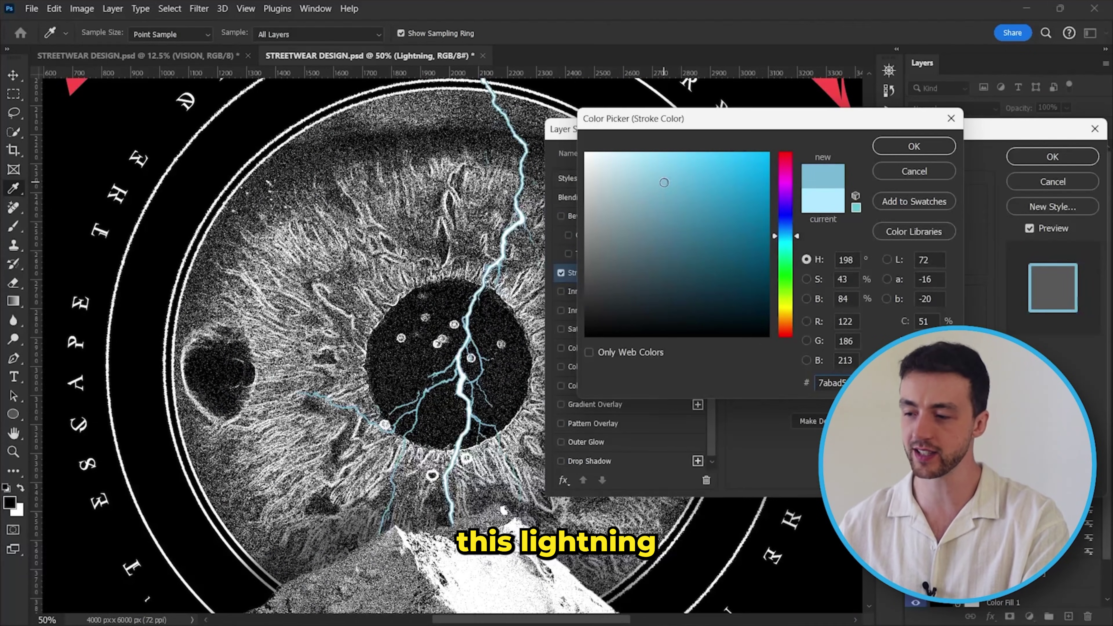